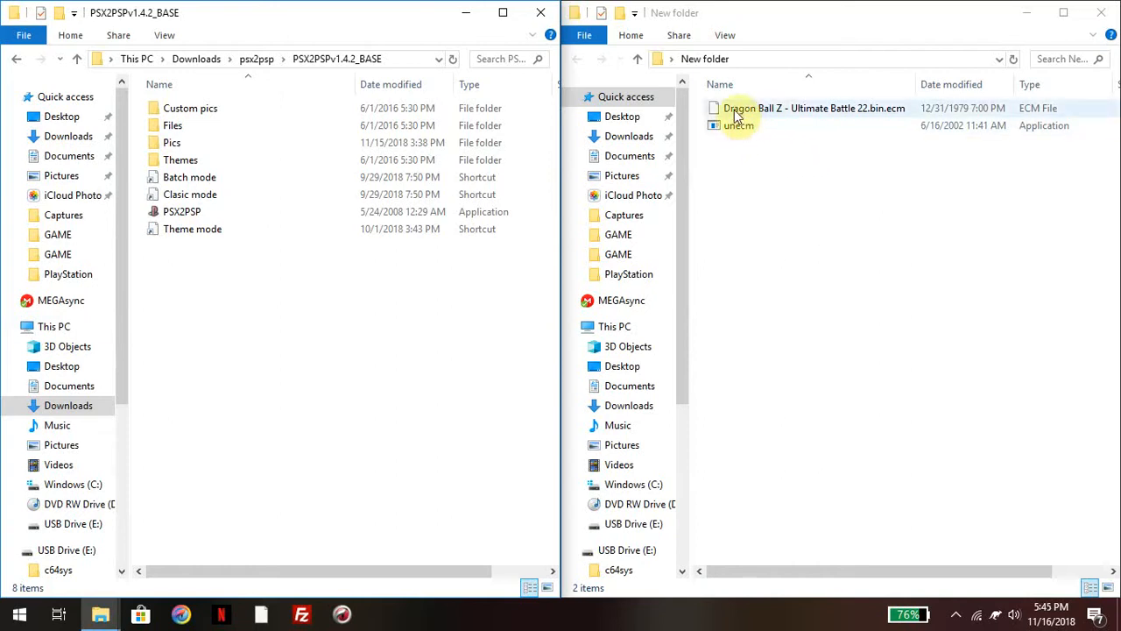
# - Decode Dragon Ball Z - Ultimate Battle 22.bin.ecm into a .bin file with unecm, keeping the decoder window minimized
pyautogui.moveTo(736, 114); pyautogui.dragTo(754, 128)
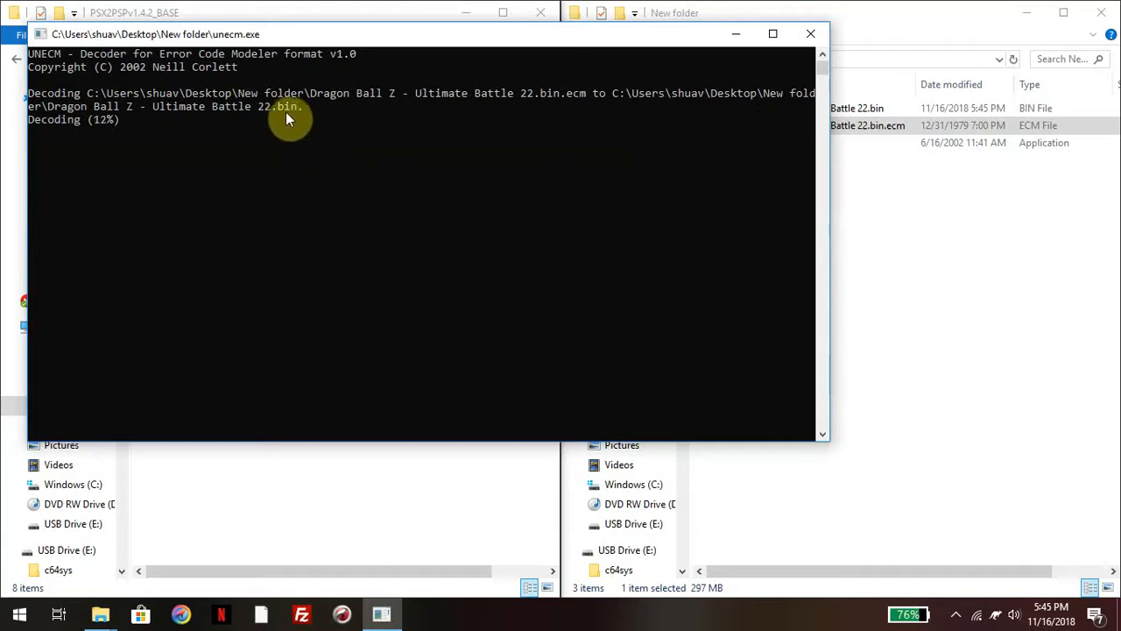
pyautogui.click(737, 35)
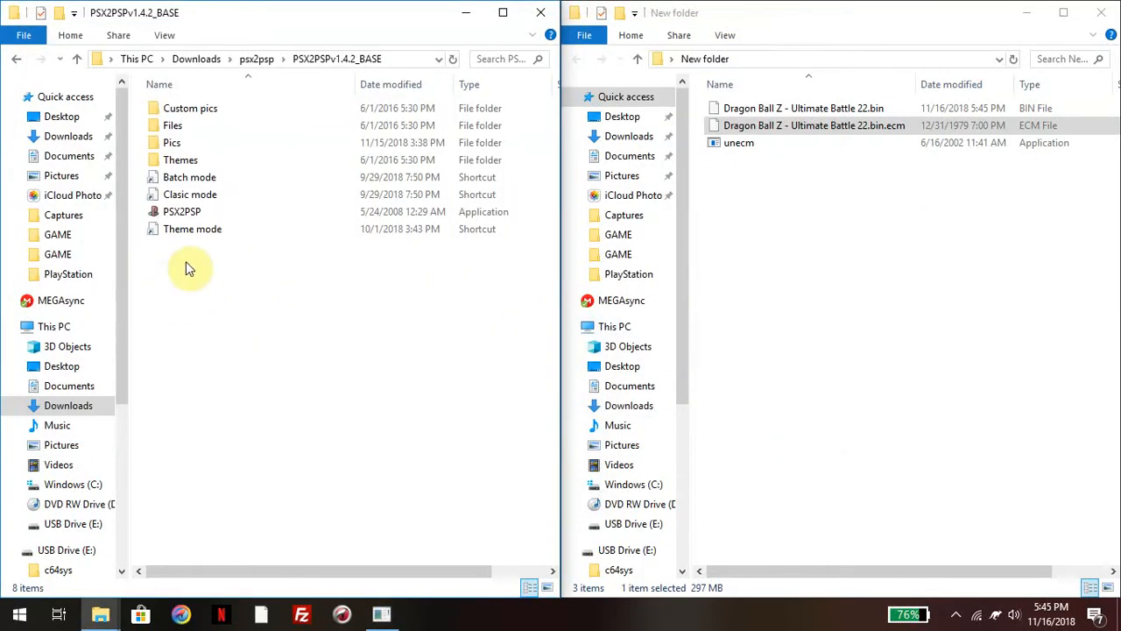
# - Launch PSX2PSP in Theme mode, closing the plain version of its window
pyautogui.doubleClick(206, 213)
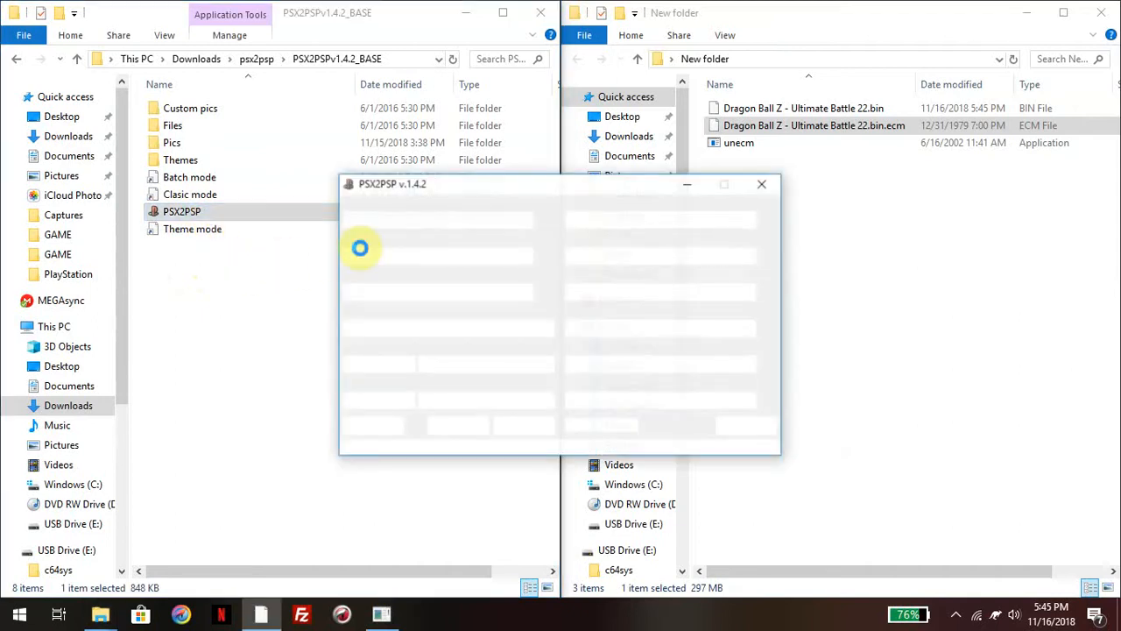
pyautogui.click(764, 187)
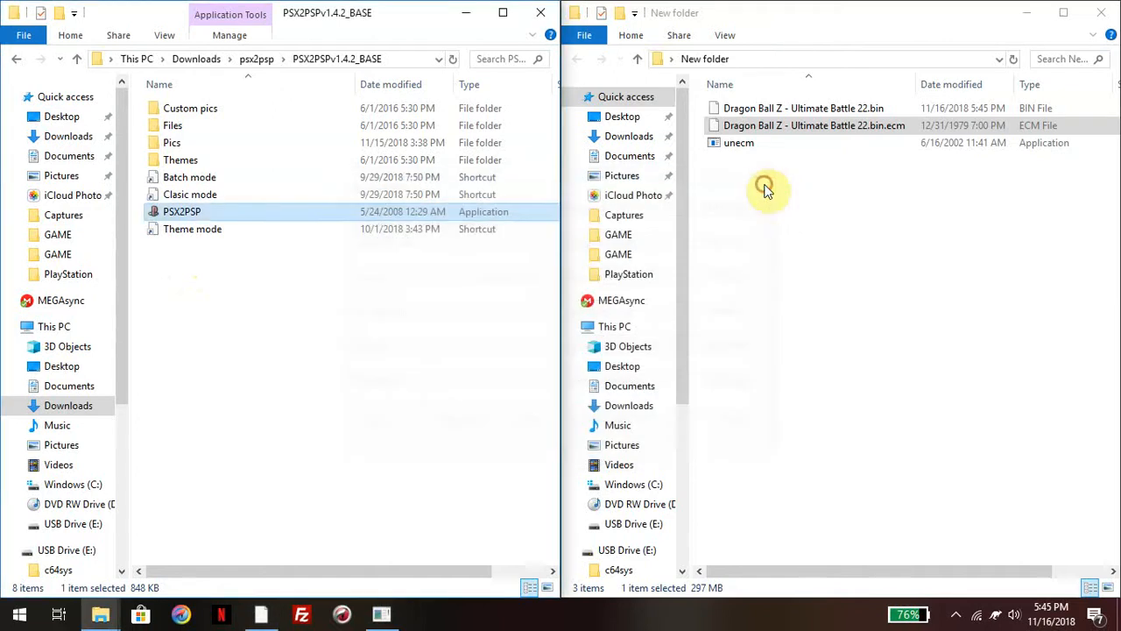
pyautogui.click(180, 233)
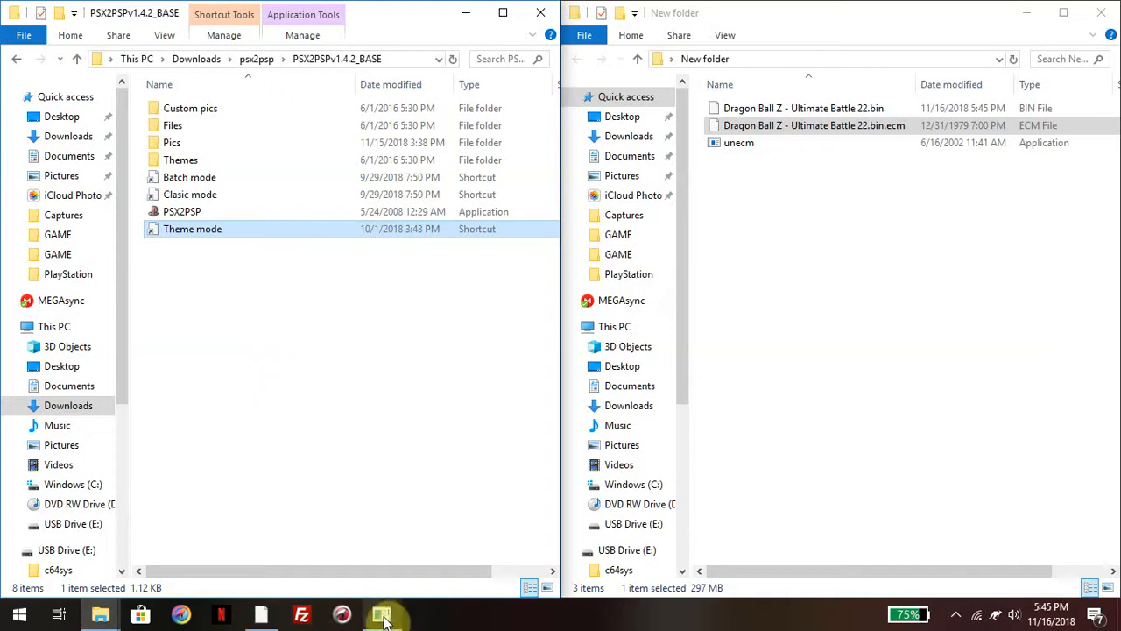
pyautogui.moveTo(382, 617)
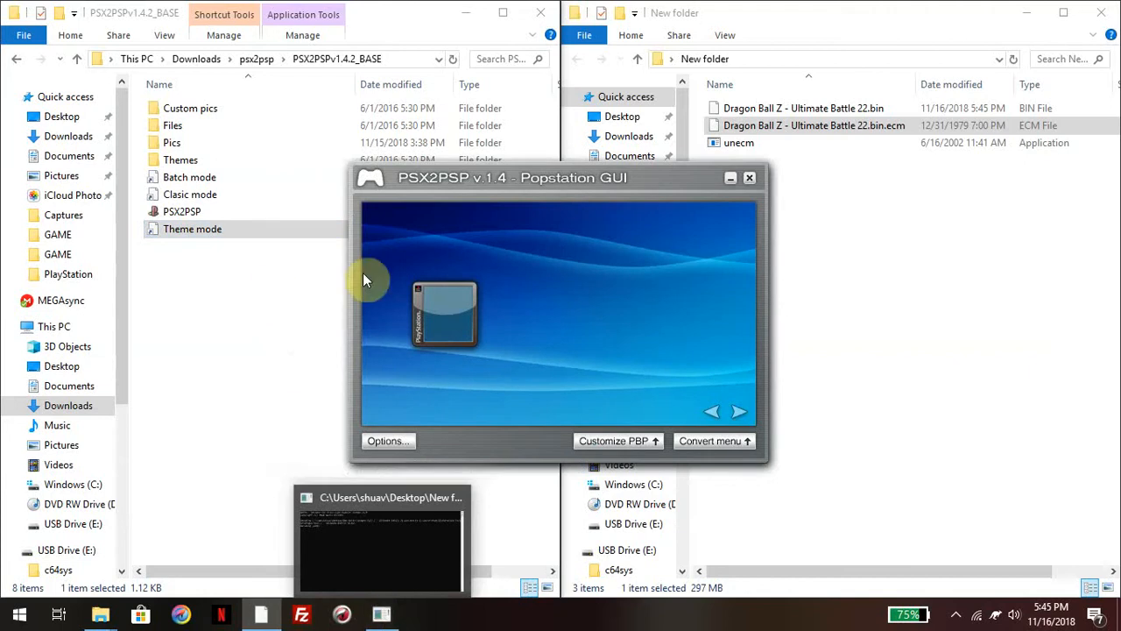
# - Examine the conversion fields and the PBP customization fields, hiding each set again
pyautogui.click(725, 441)
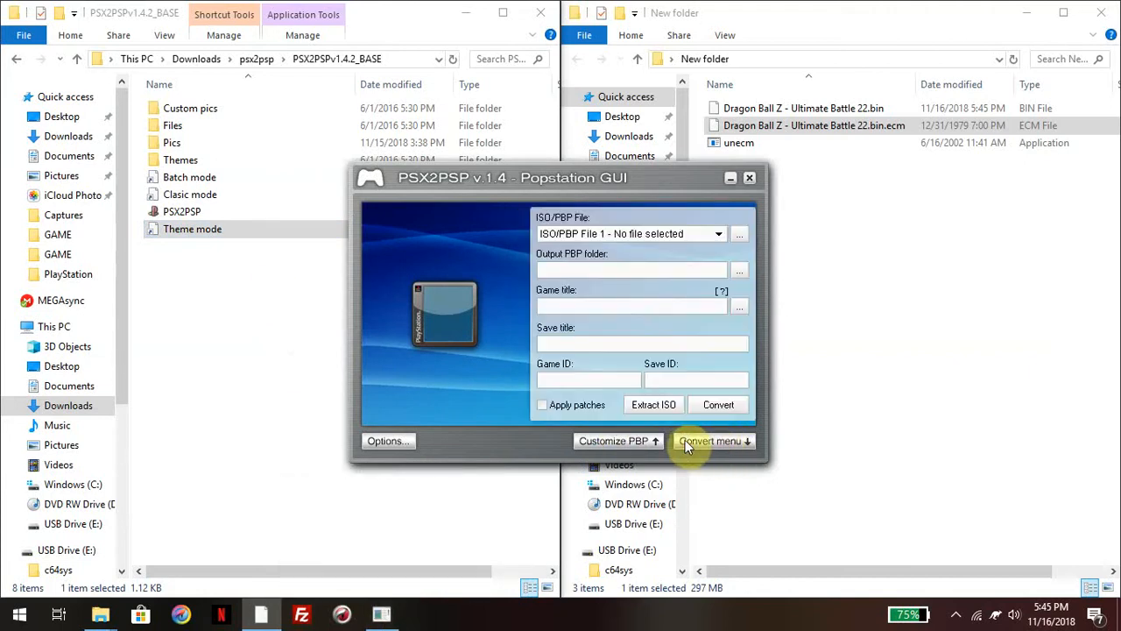
pyautogui.click(699, 444)
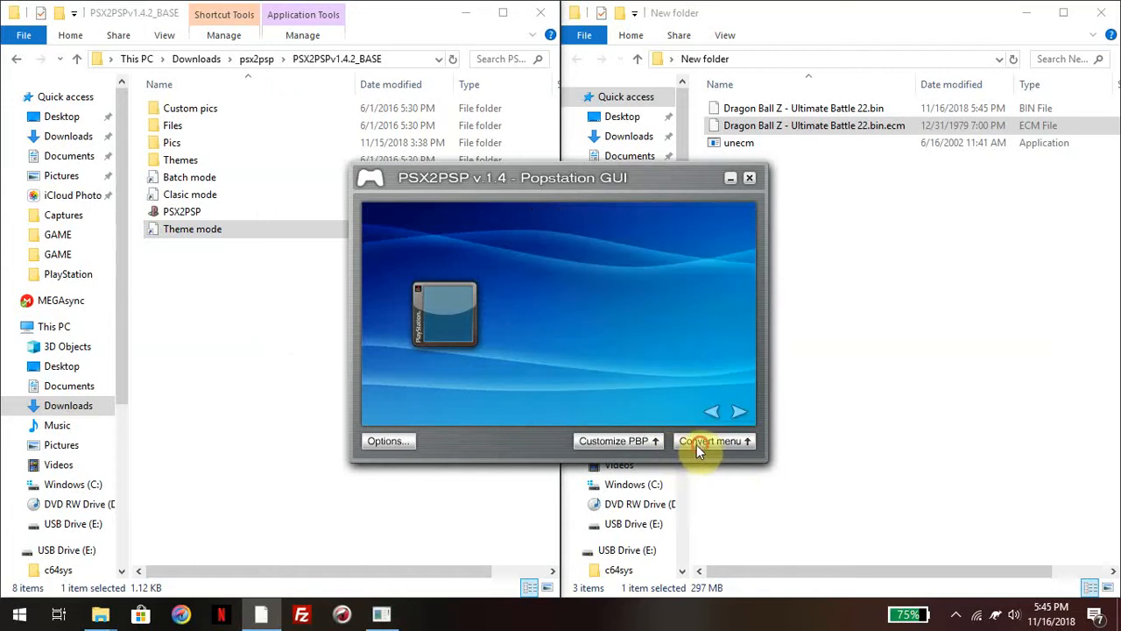
pyautogui.click(622, 441)
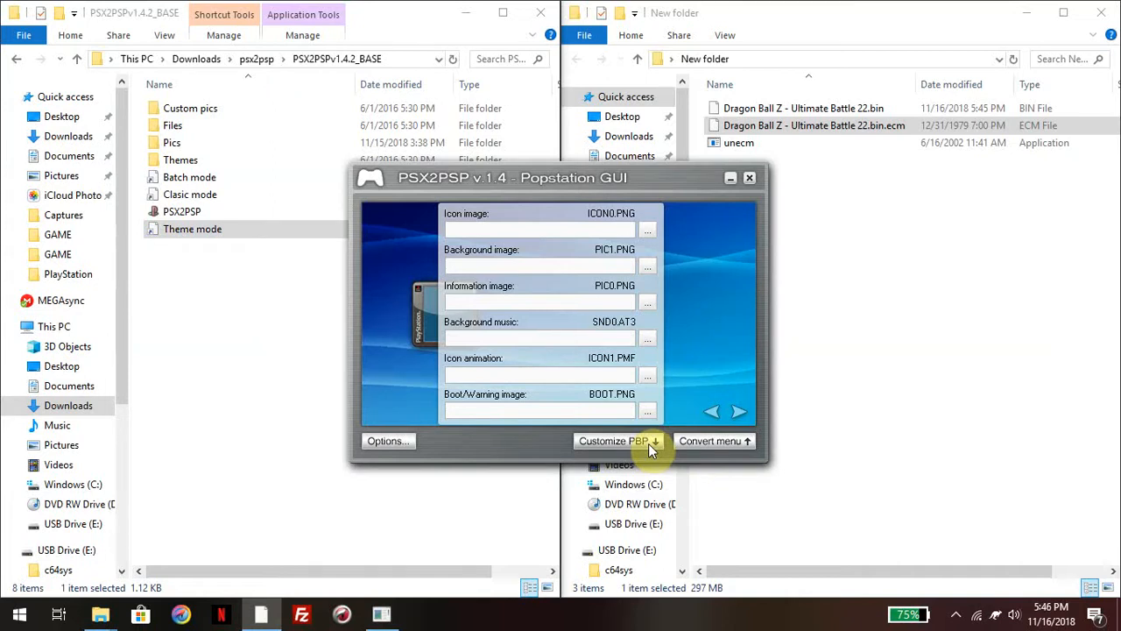
pyautogui.click(648, 443)
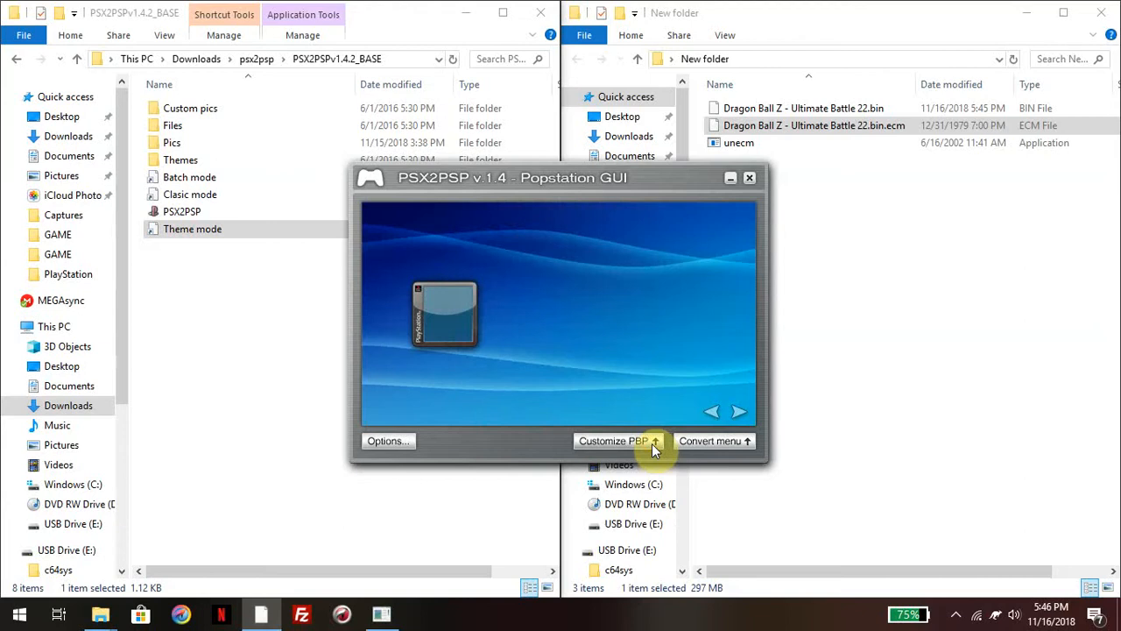
# - Load the Dragon Ball Z - Ultimate Battle 22 (E) .bin file from the PlayStation folder as the ISO/PBP file
pyautogui.click(714, 443)
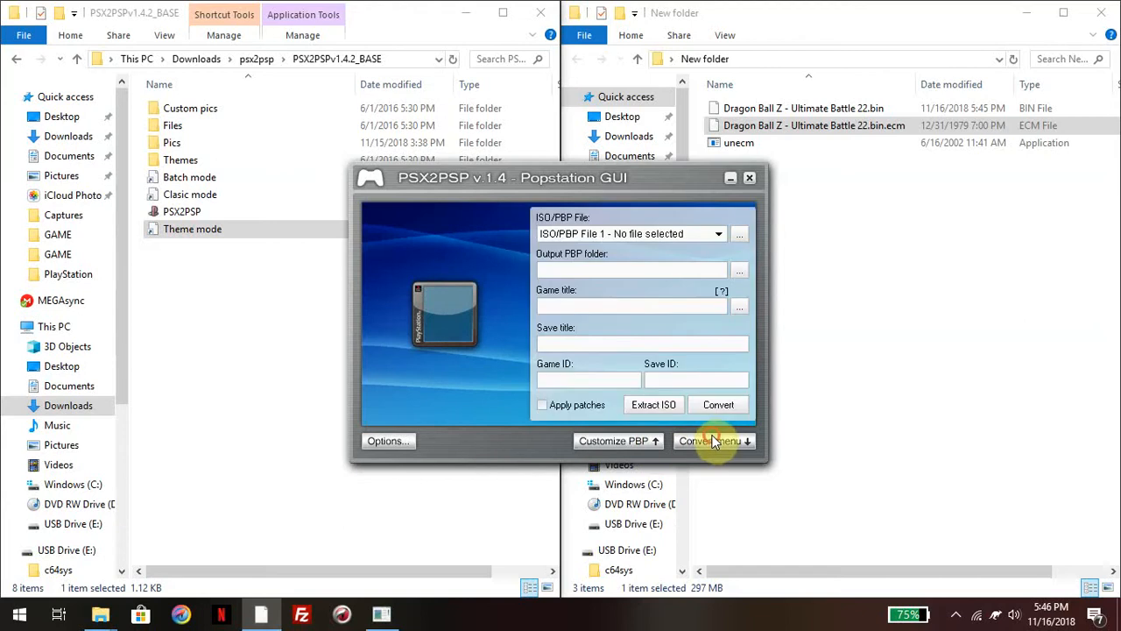
pyautogui.click(736, 234)
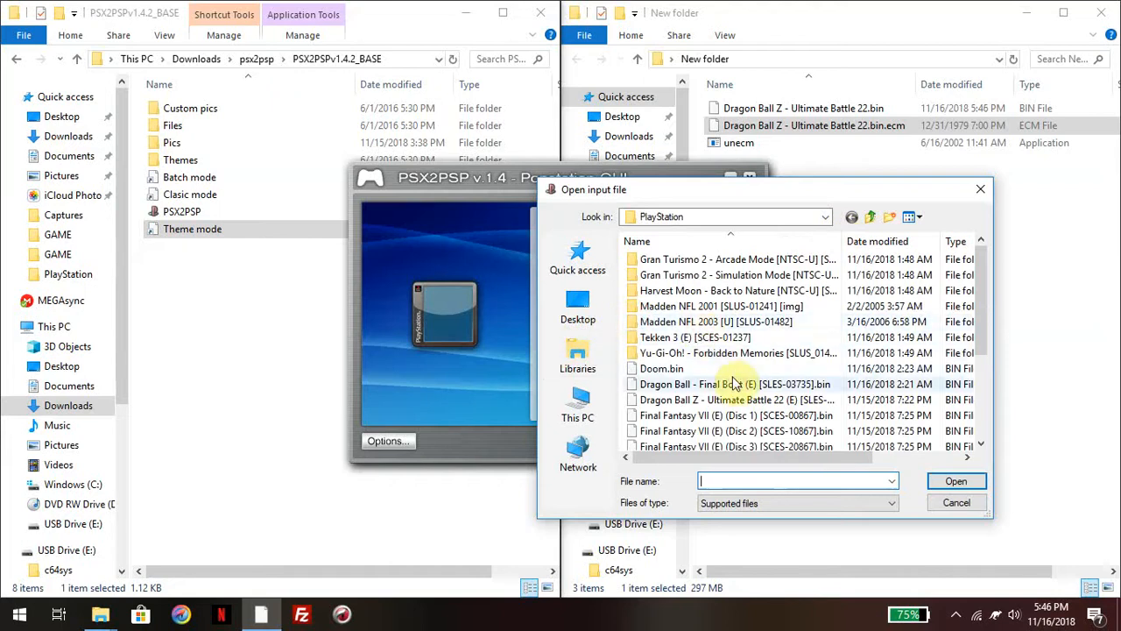
pyautogui.click(734, 401)
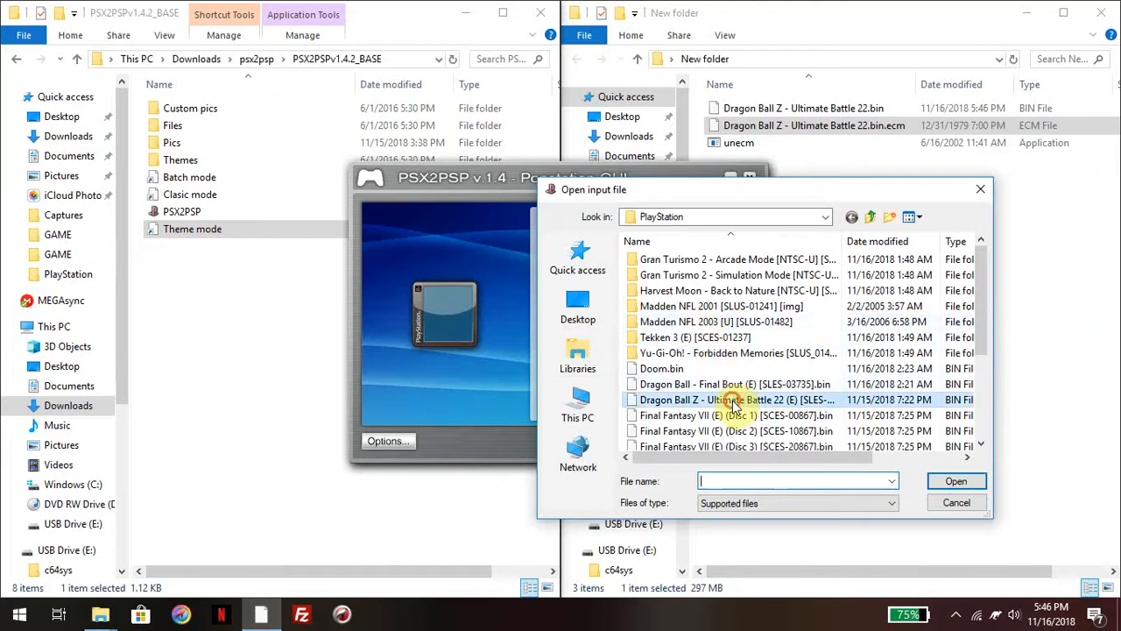
pyautogui.click(935, 481)
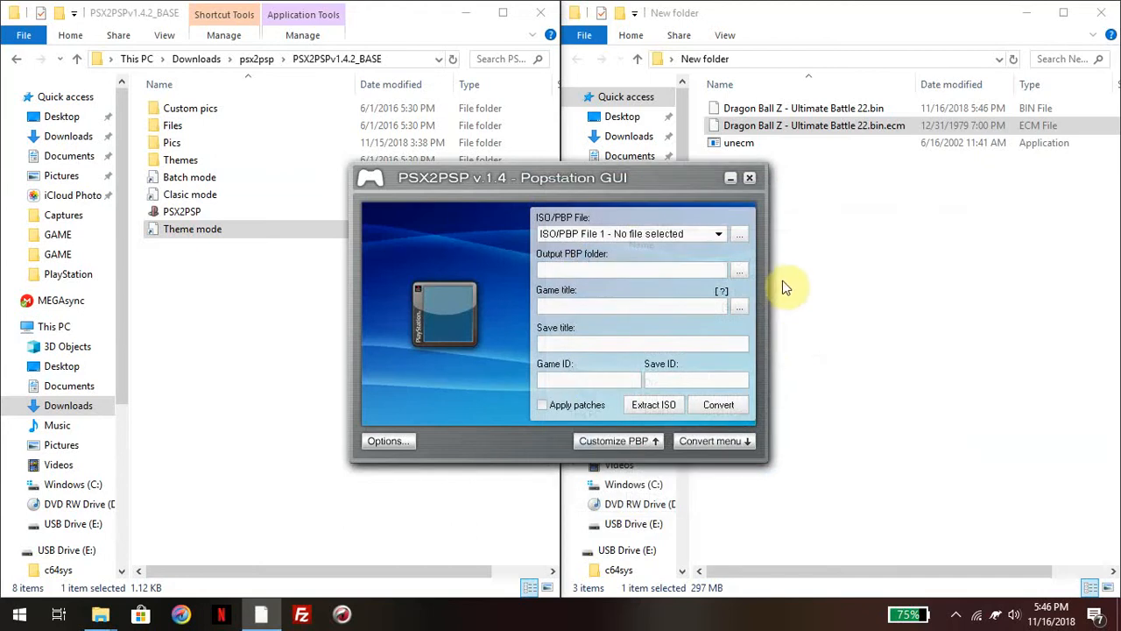
# - Set the PBP icon image (ICON0.PNG) to iconcrash2.jpg from the Downloads folder
pyautogui.click(610, 443)
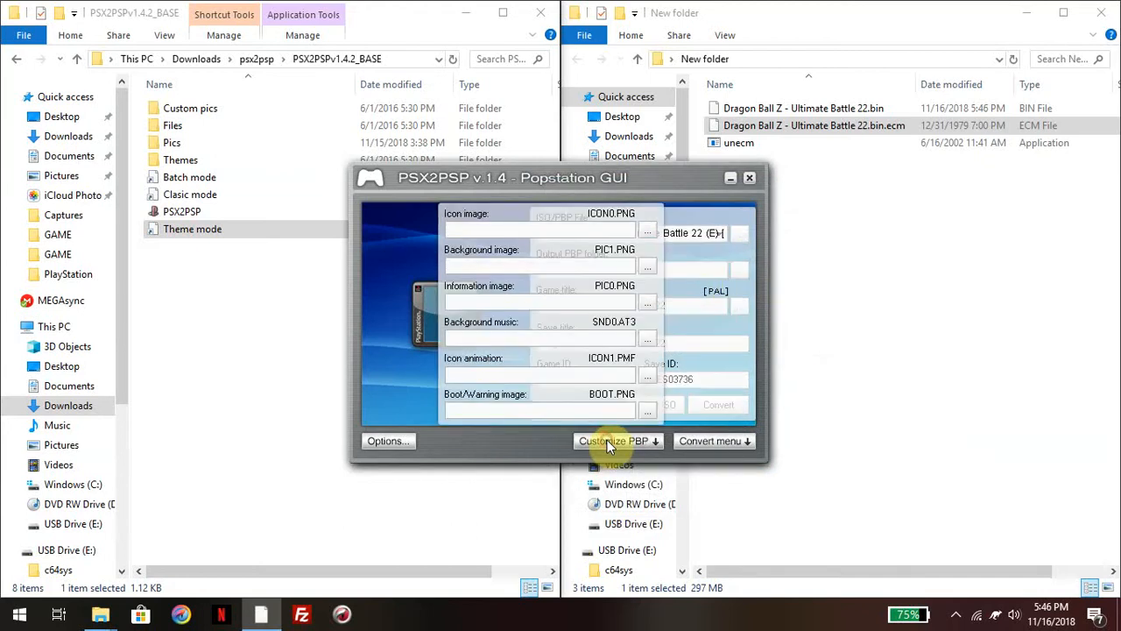
pyautogui.click(649, 233)
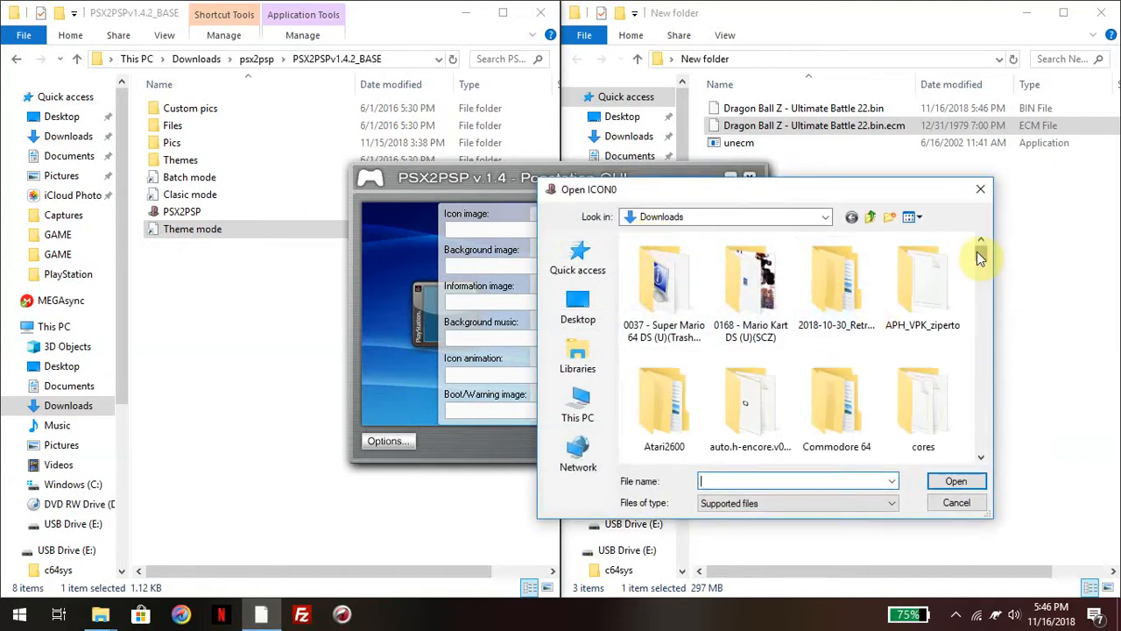
pyautogui.moveTo(980, 255); pyautogui.dragTo(971, 419)
pyautogui.doubleClick(831, 390)
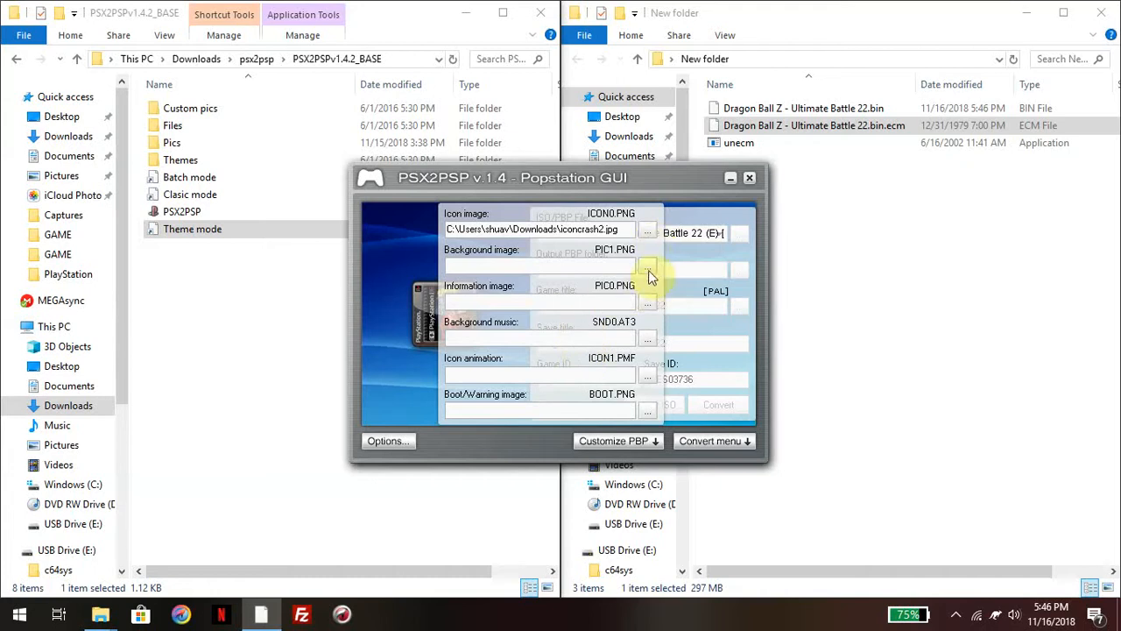
pyautogui.click(648, 268)
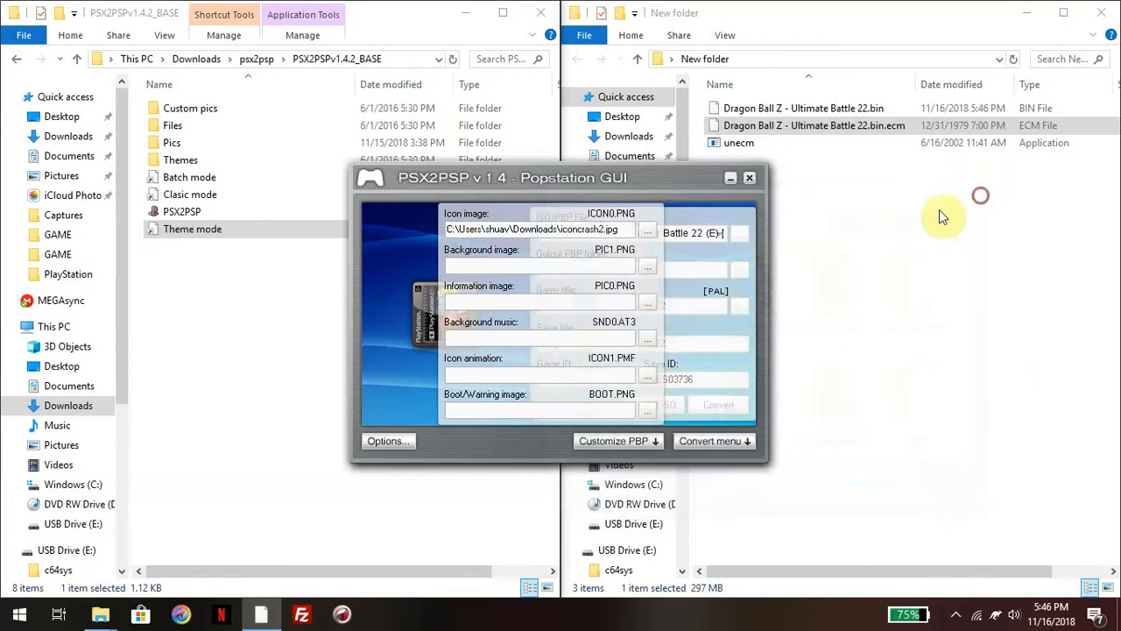
pyautogui.click(980, 189)
pyautogui.click(615, 443)
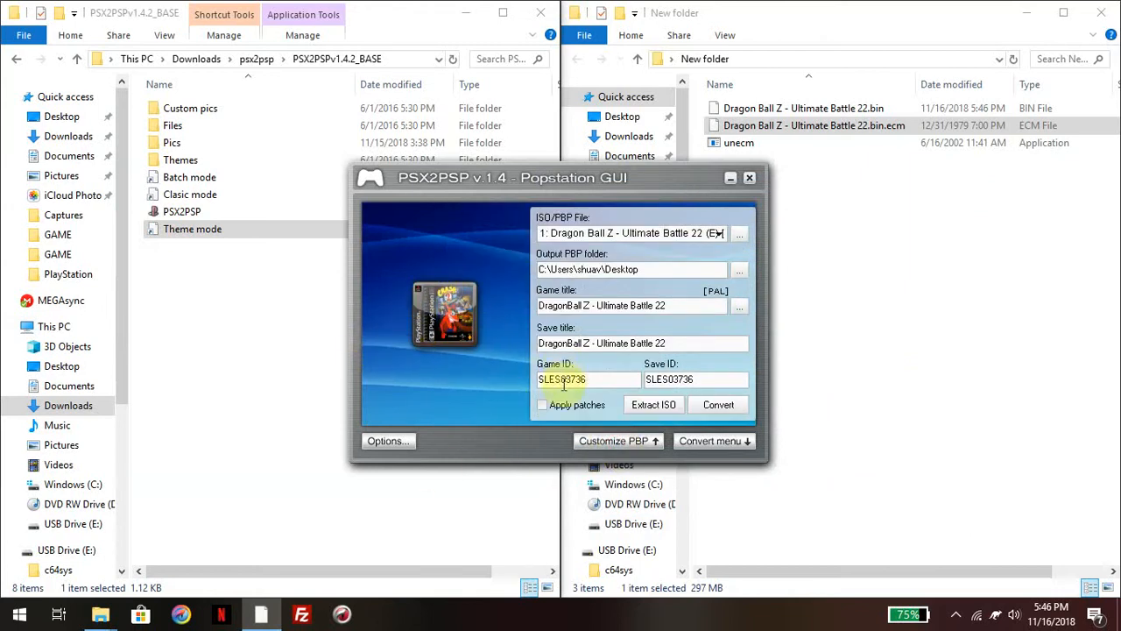
pyautogui.click(619, 443)
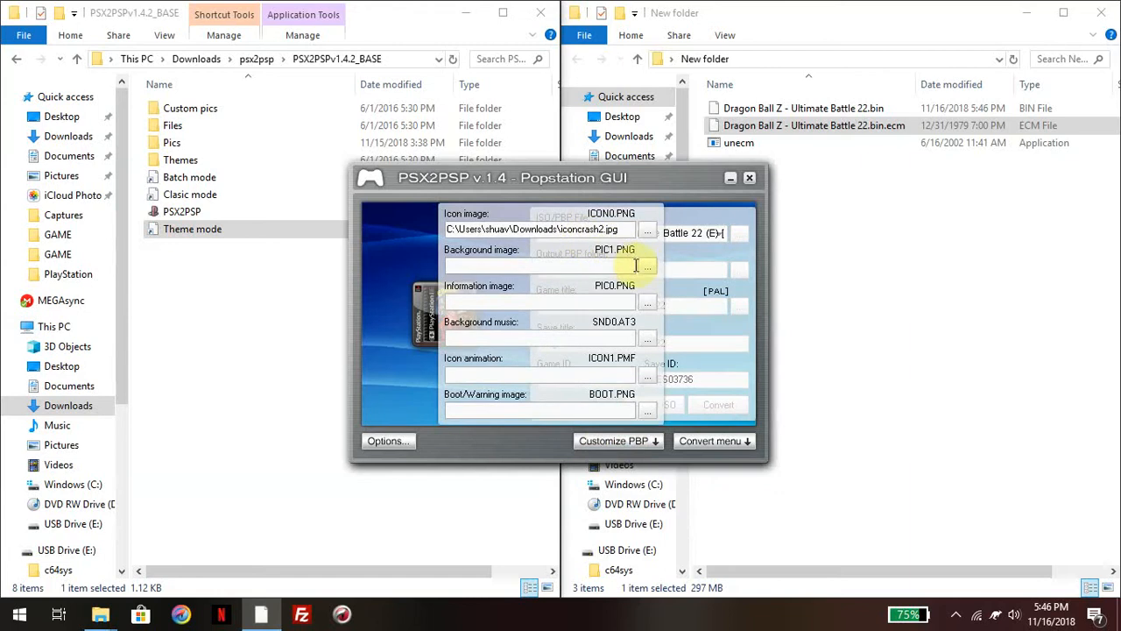
# - Set the PBP background image (PIC1.PNG) to bgcrash2.jpg from the Downloads folder
pyautogui.click(646, 266)
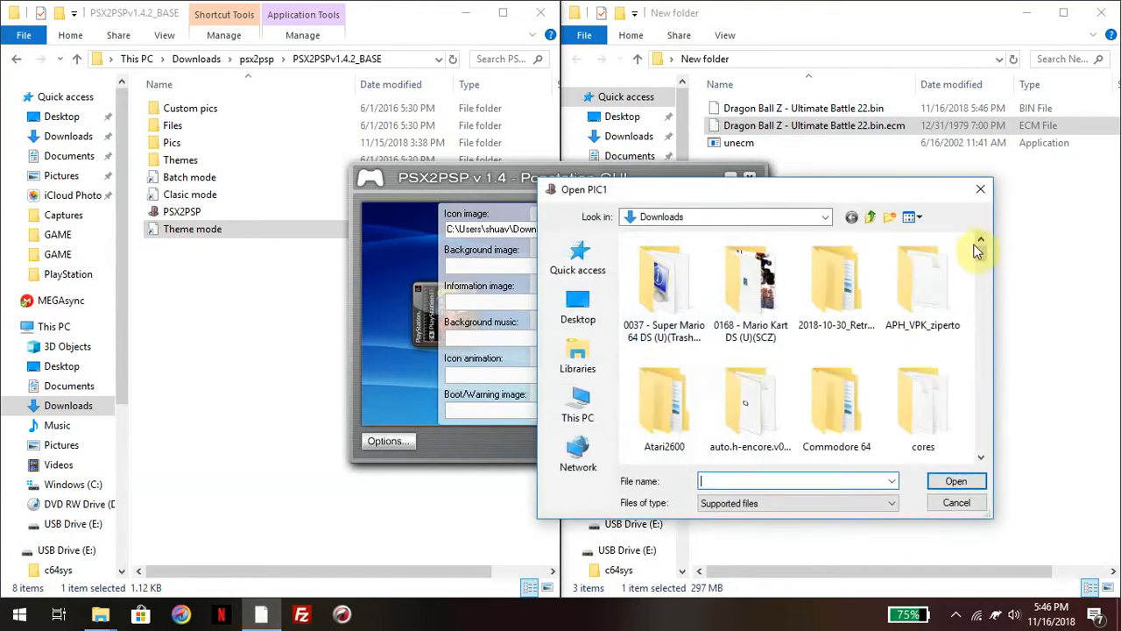
pyautogui.moveTo(979, 250); pyautogui.dragTo(1006, 404)
pyautogui.moveTo(1005, 405); pyautogui.dragTo(1004, 403)
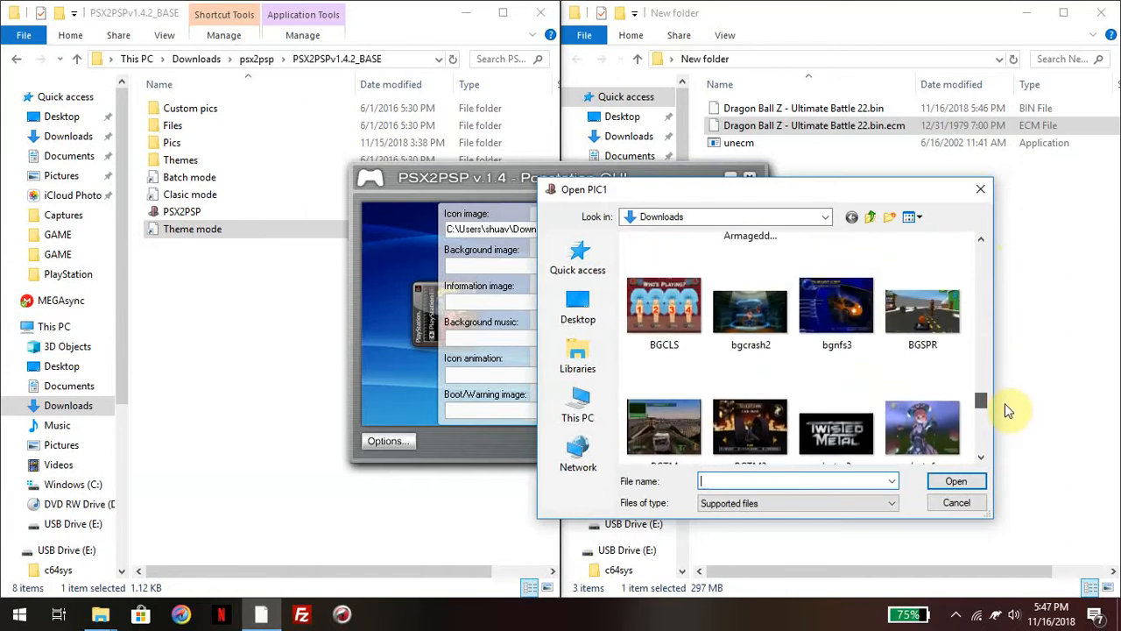
pyautogui.click(762, 341)
pyautogui.doubleClick(763, 340)
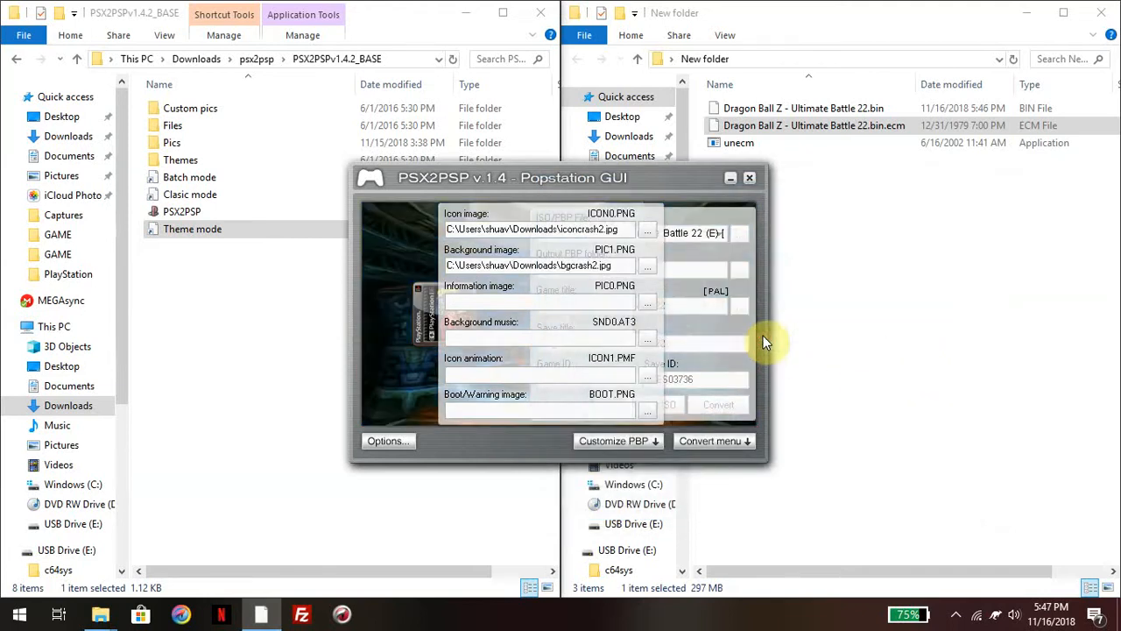
# - Set the PBP information image (PIC0.PNG) to infocrash2.jpg from the Downloads folder
pyautogui.click(649, 307)
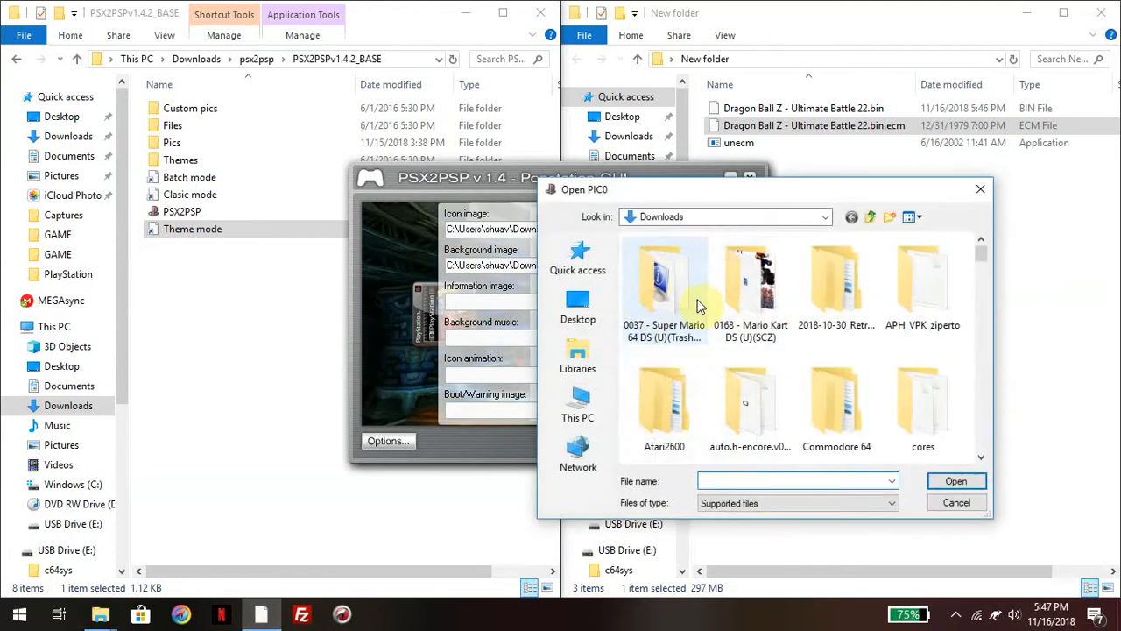
pyautogui.moveTo(990, 267); pyautogui.dragTo(979, 435)
pyautogui.click(841, 302)
pyautogui.doubleClick(841, 302)
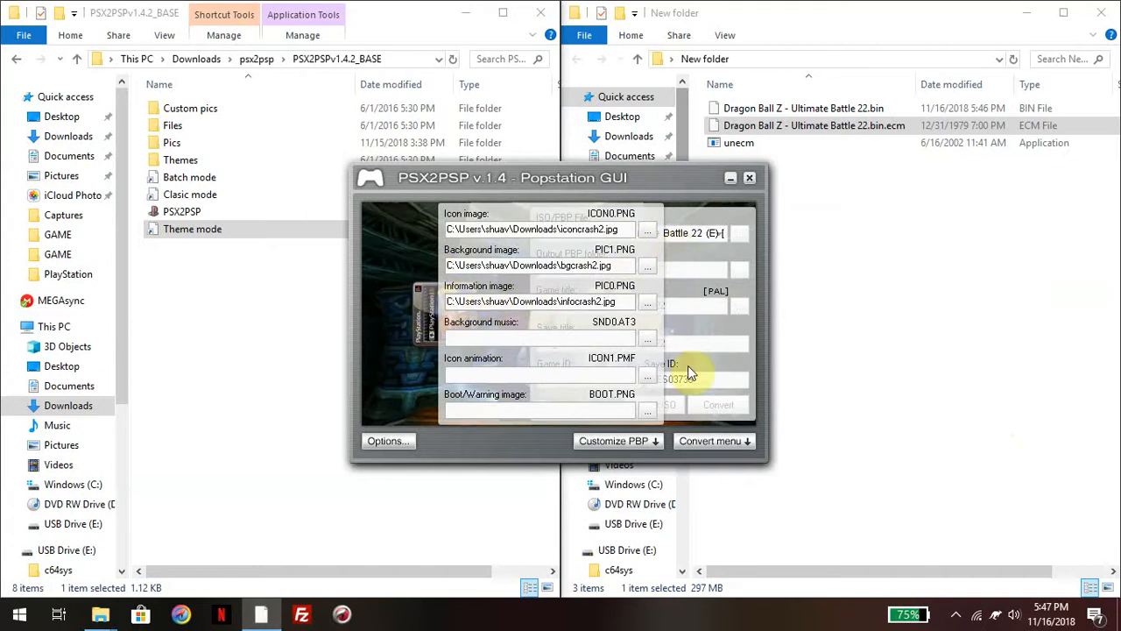
# - Preview the customized icon, background and information images unobstructed, and bring the conversion fields back
pyautogui.click(652, 442)
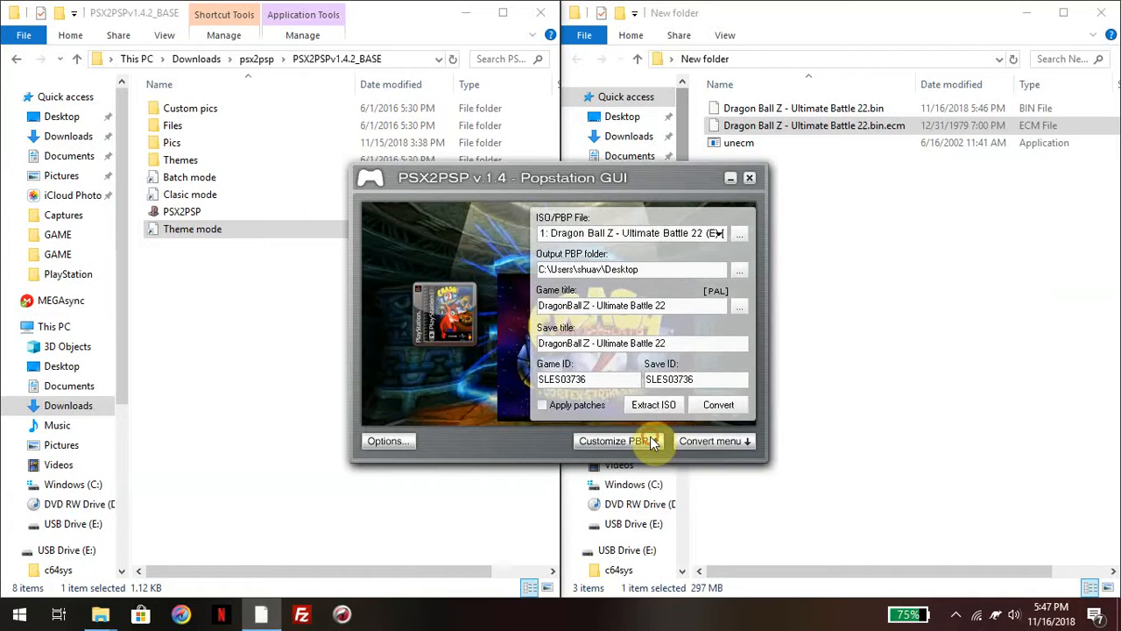
pyautogui.click(744, 442)
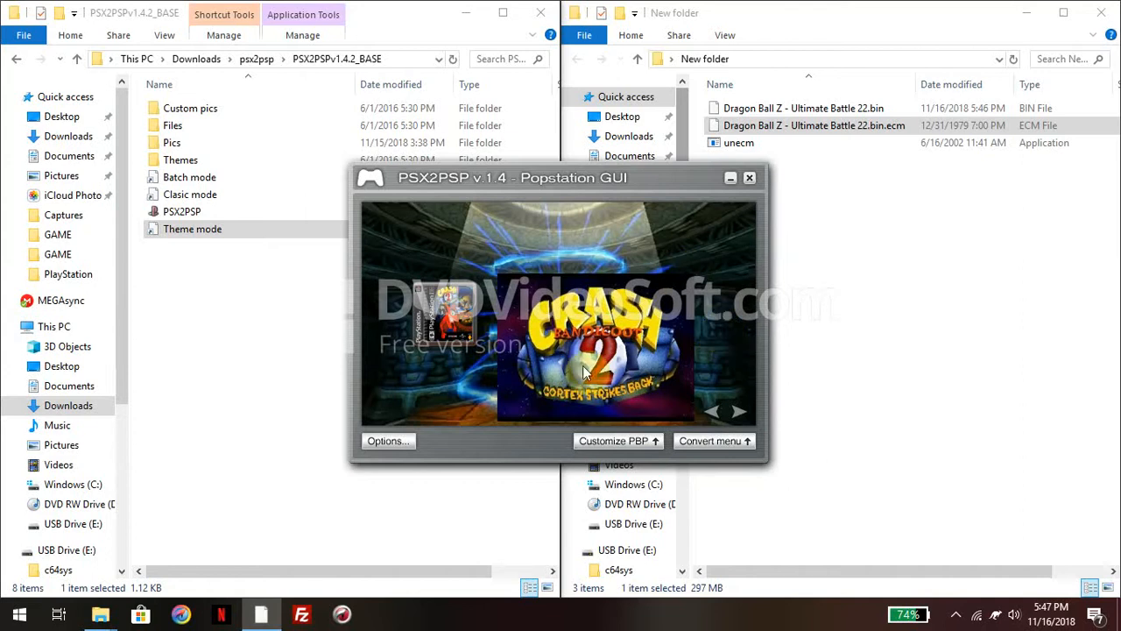
pyautogui.click(710, 441)
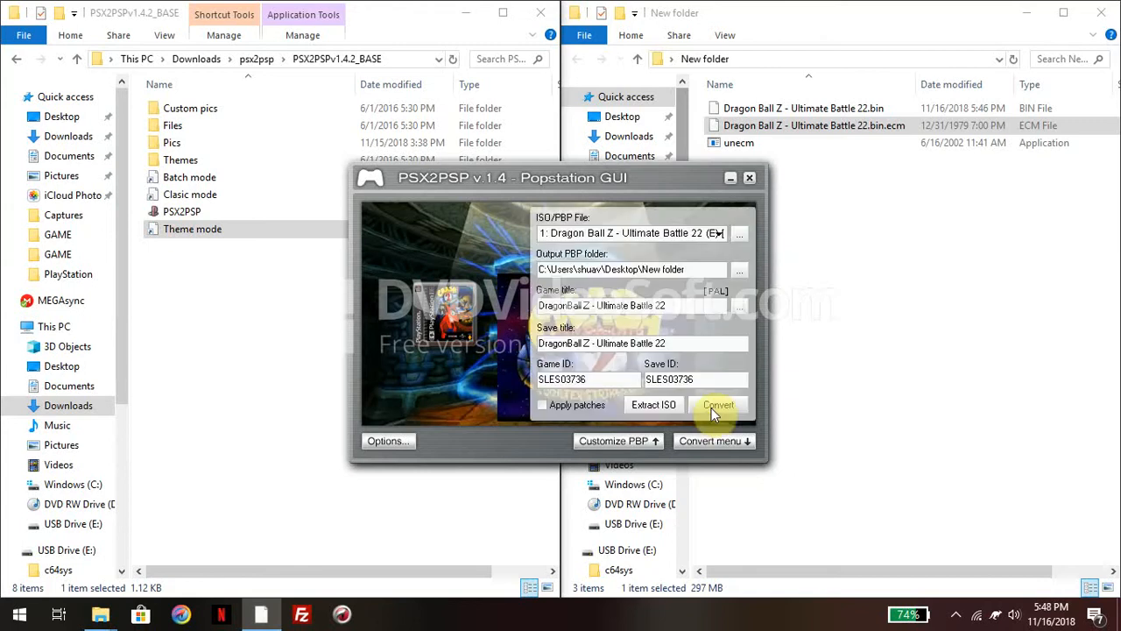
pyautogui.click(406, 443)
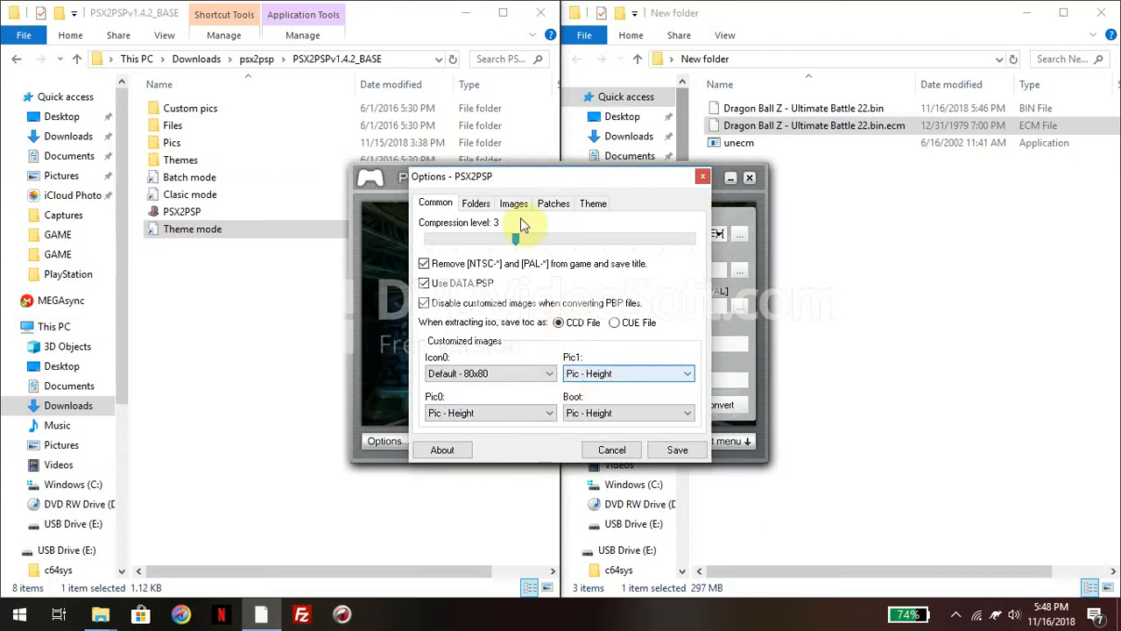
pyautogui.moveTo(615, 178); pyautogui.dragTo(908, 195)
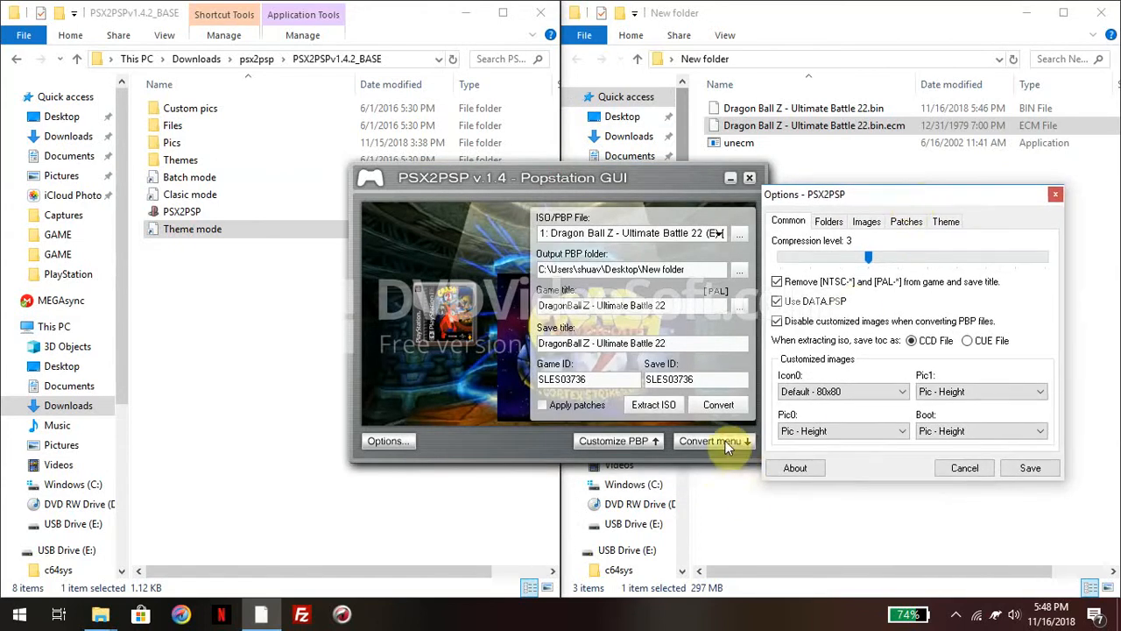
pyautogui.click(1056, 194)
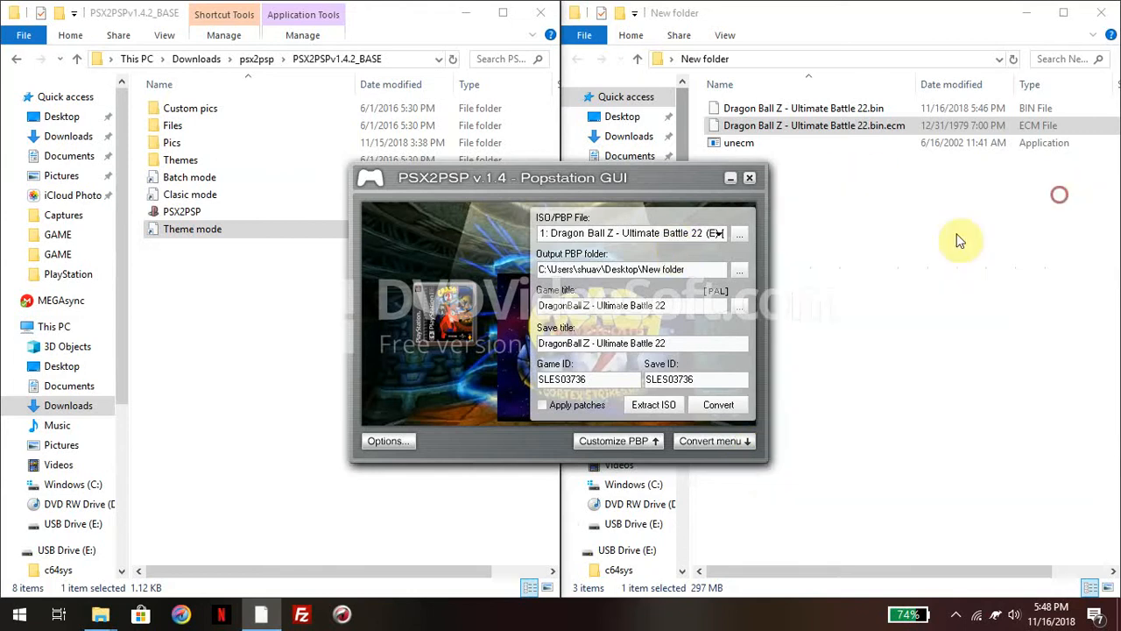
# - In the conversion options, try the Black text, No text, Default and Old default styles for Icon0, ending on Default - 80x80
pyautogui.click(731, 443)
pyautogui.click(393, 441)
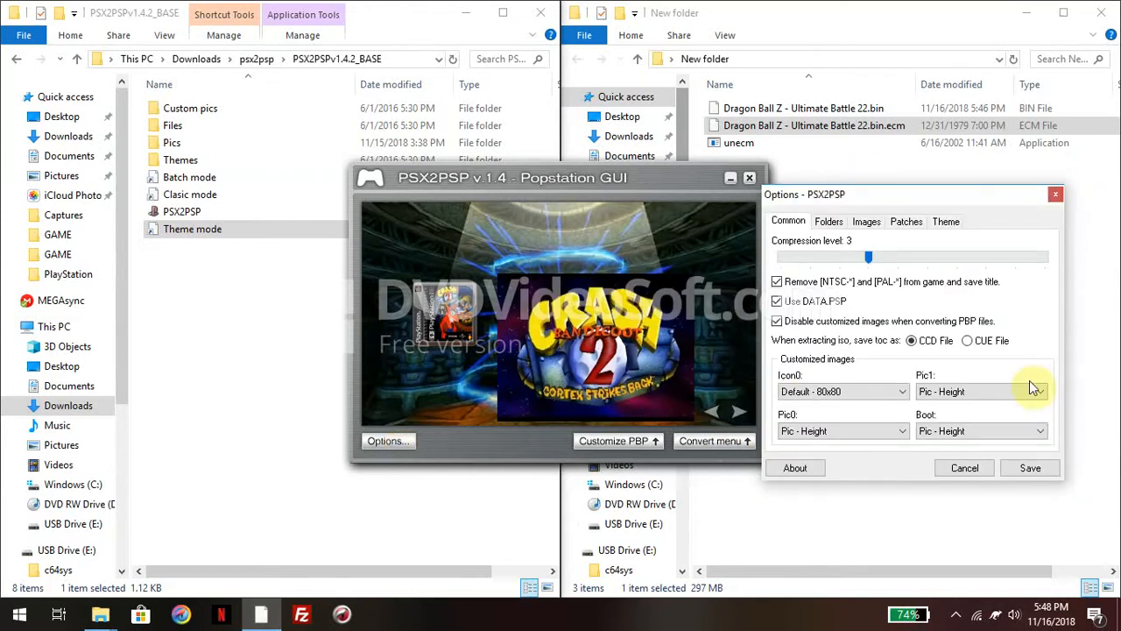
pyautogui.click(889, 398)
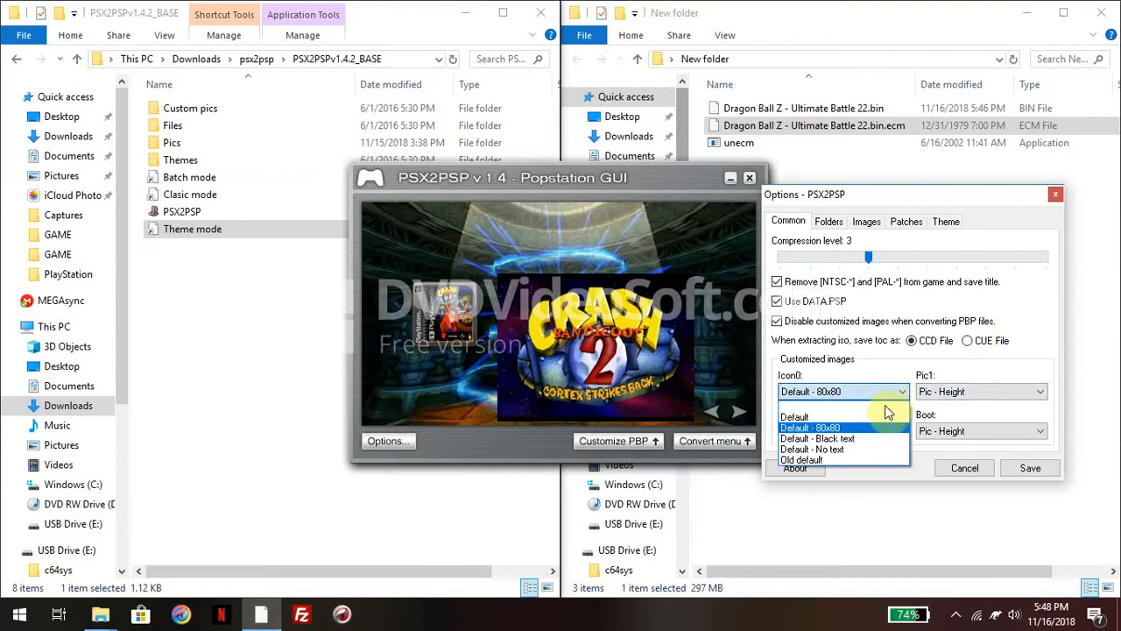
pyautogui.click(878, 441)
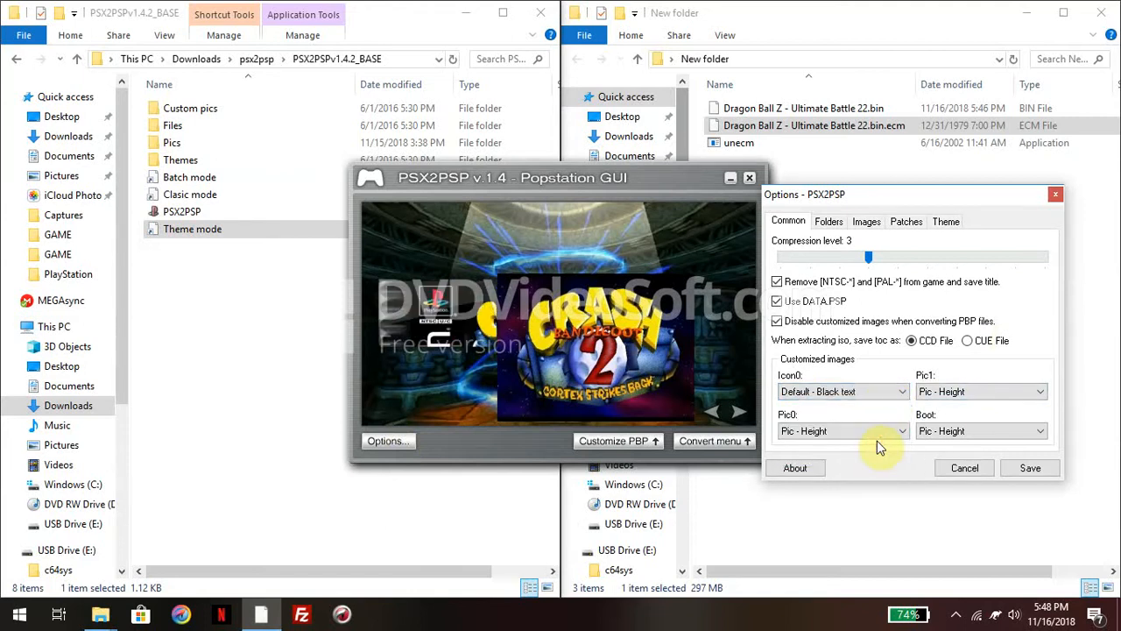
pyautogui.click(881, 396)
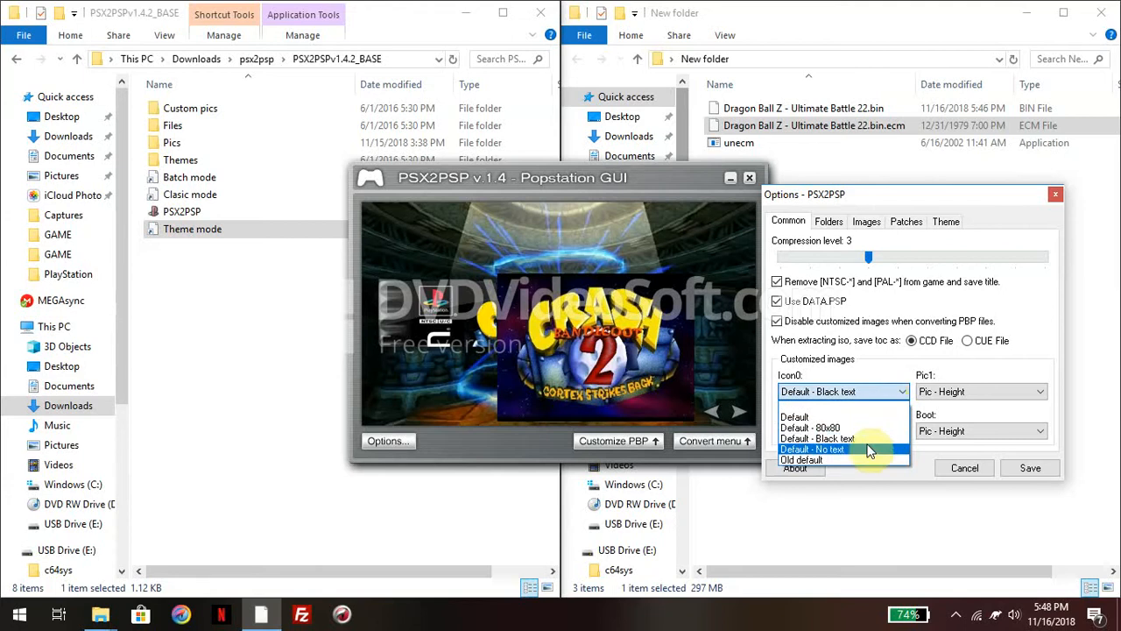
pyautogui.click(863, 448)
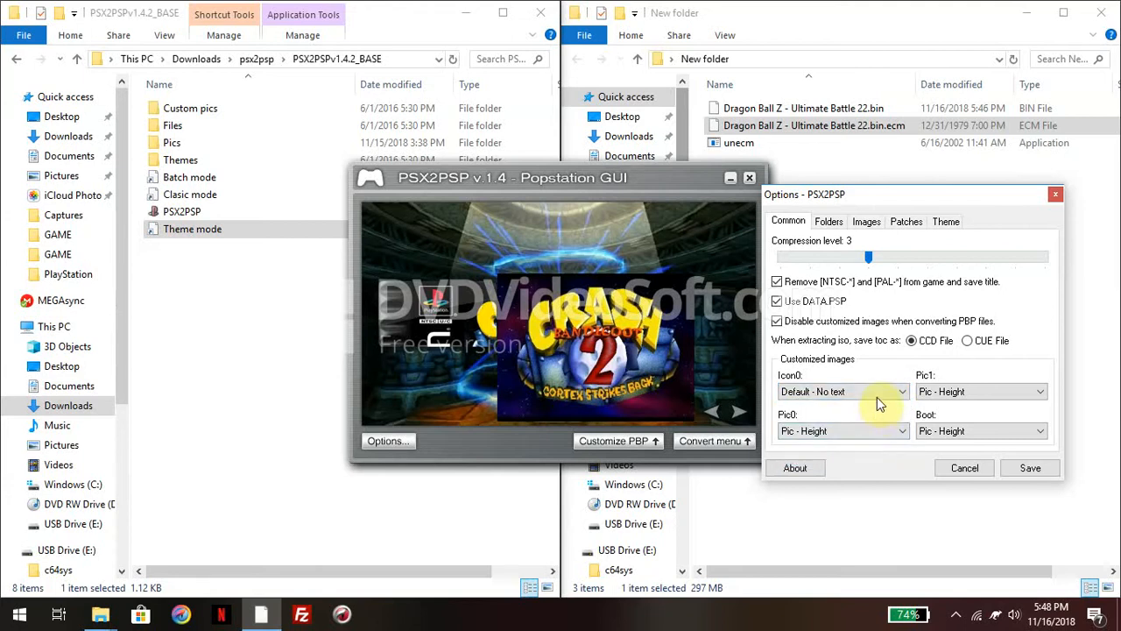
pyautogui.click(879, 402)
pyautogui.click(873, 420)
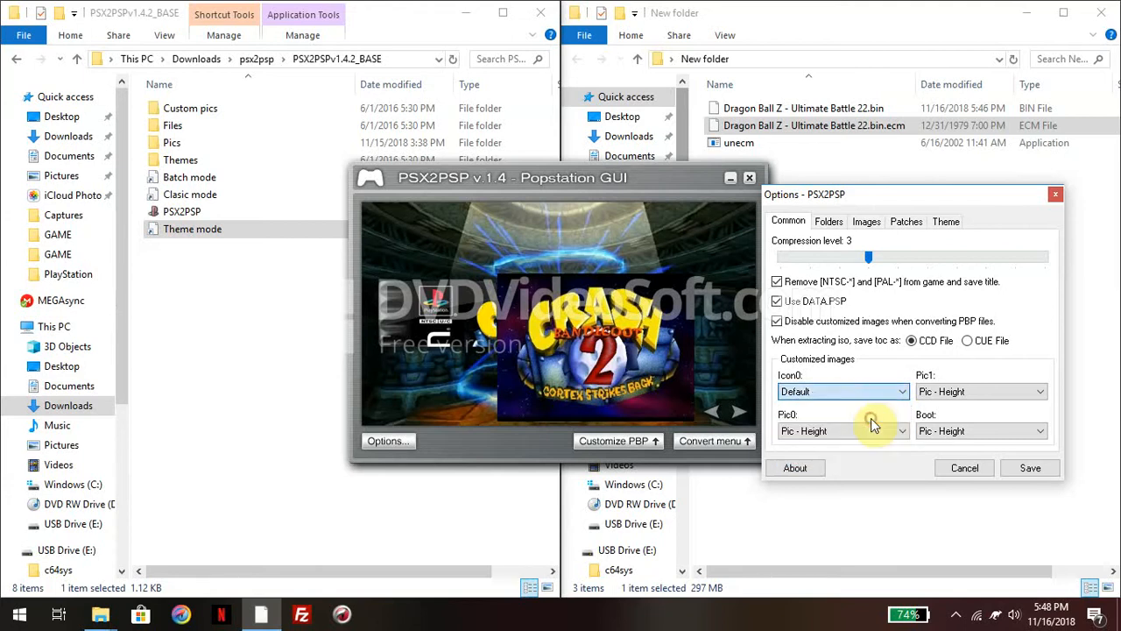
pyautogui.click(872, 394)
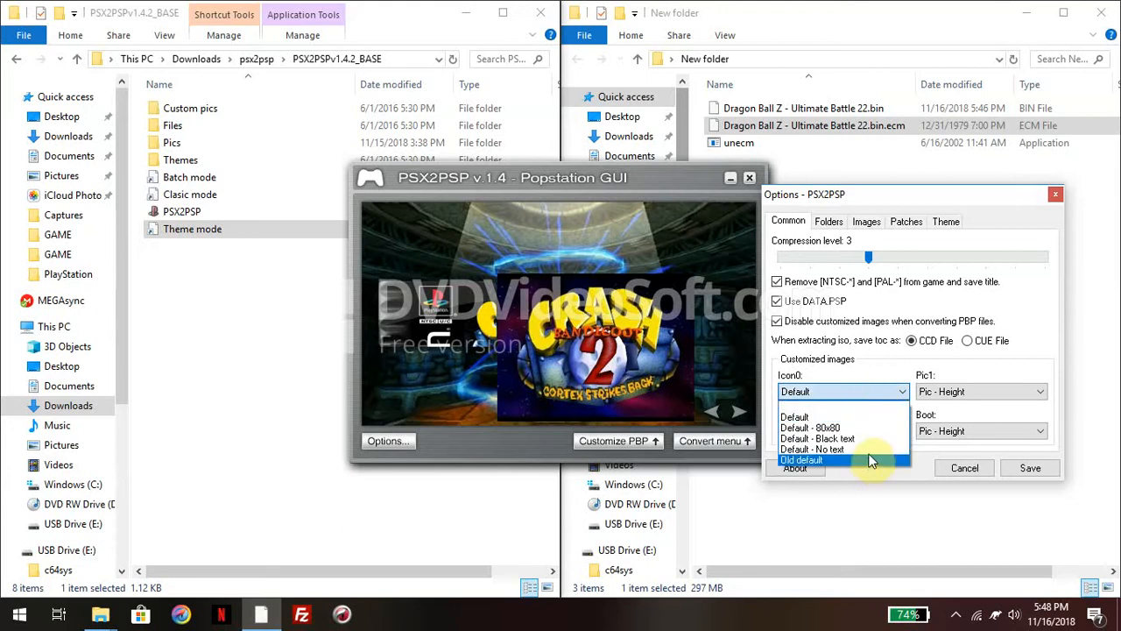
pyautogui.click(871, 460)
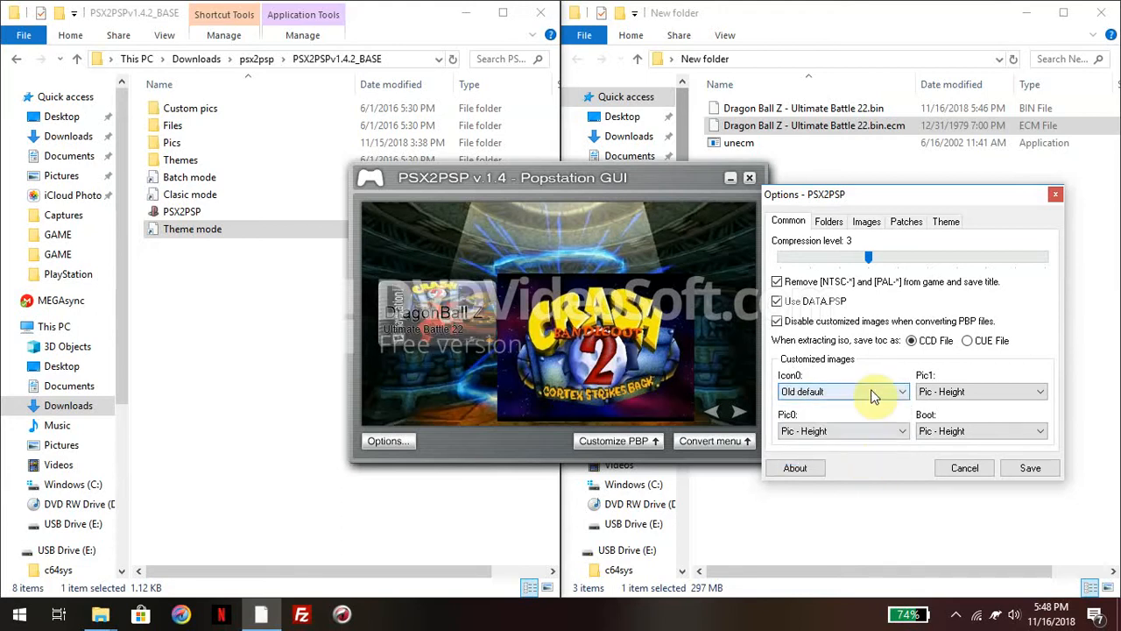
pyautogui.click(870, 391)
pyautogui.click(873, 427)
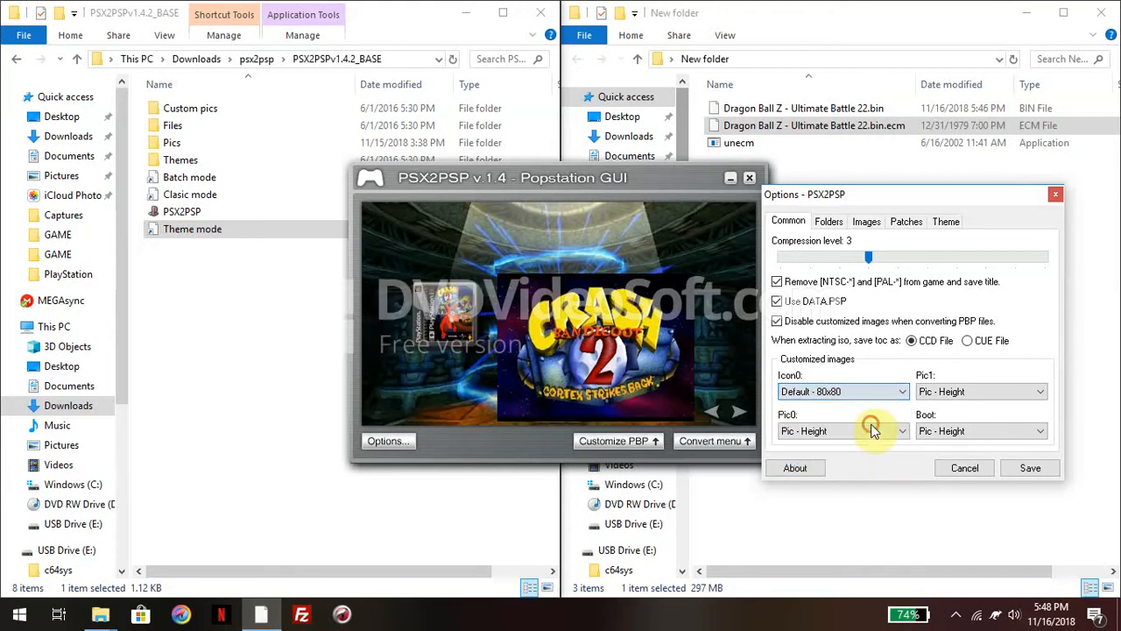
# - Try the Pic - Width fit for the Pic1 and Boot images, returning each to Pic - Height
pyautogui.click(964, 392)
pyautogui.click(974, 427)
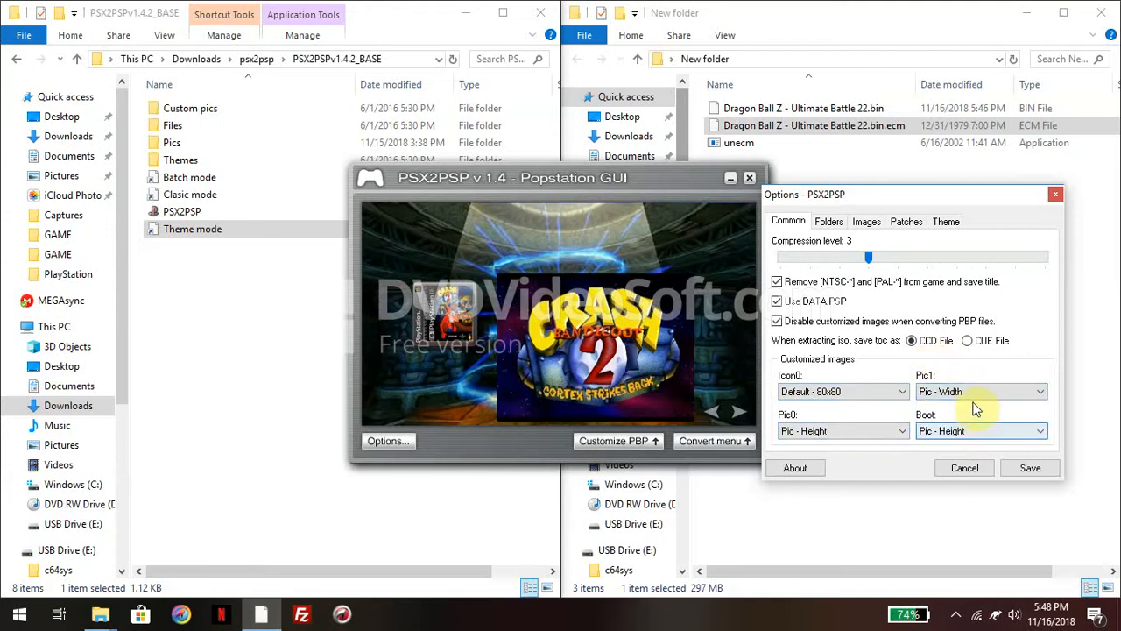
pyautogui.click(972, 396)
pyautogui.click(975, 420)
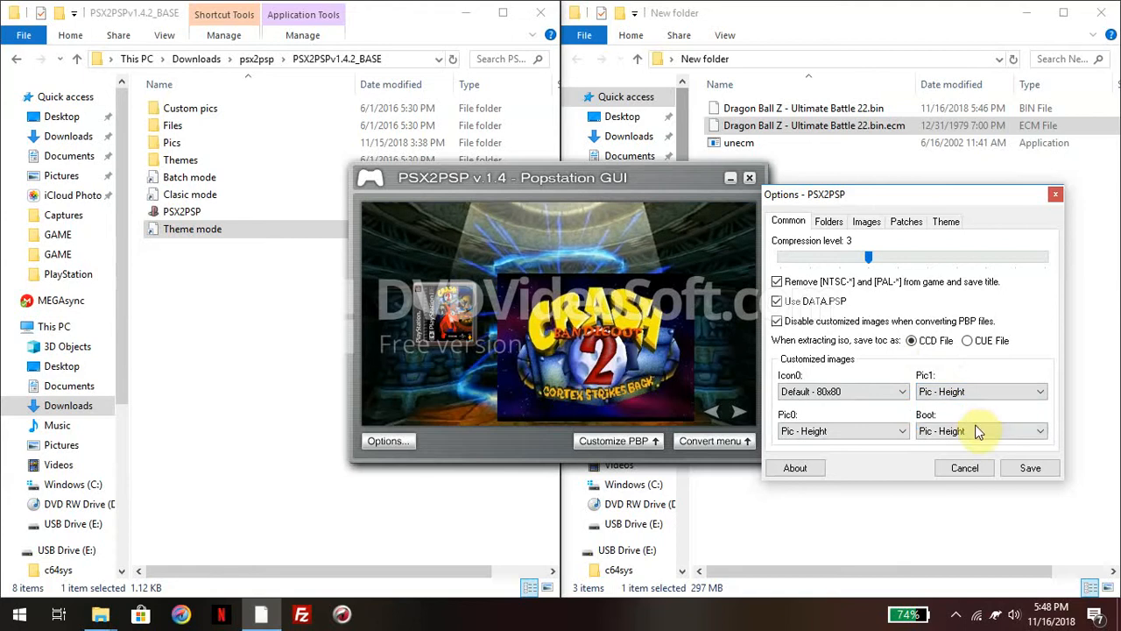
pyautogui.click(974, 430)
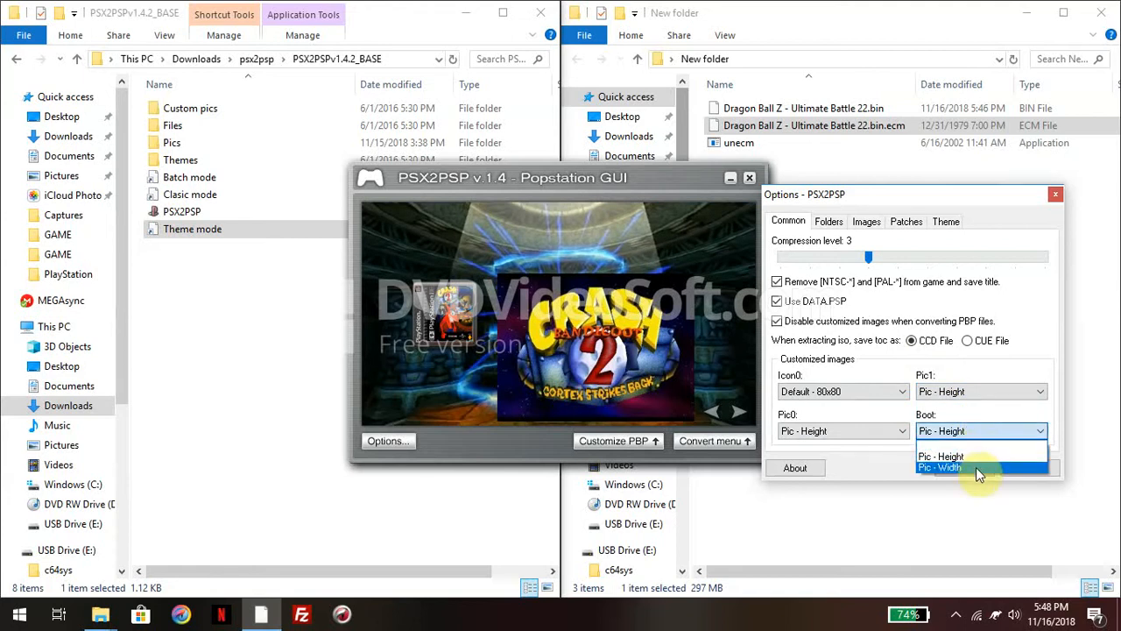
pyautogui.click(976, 467)
pyautogui.click(970, 434)
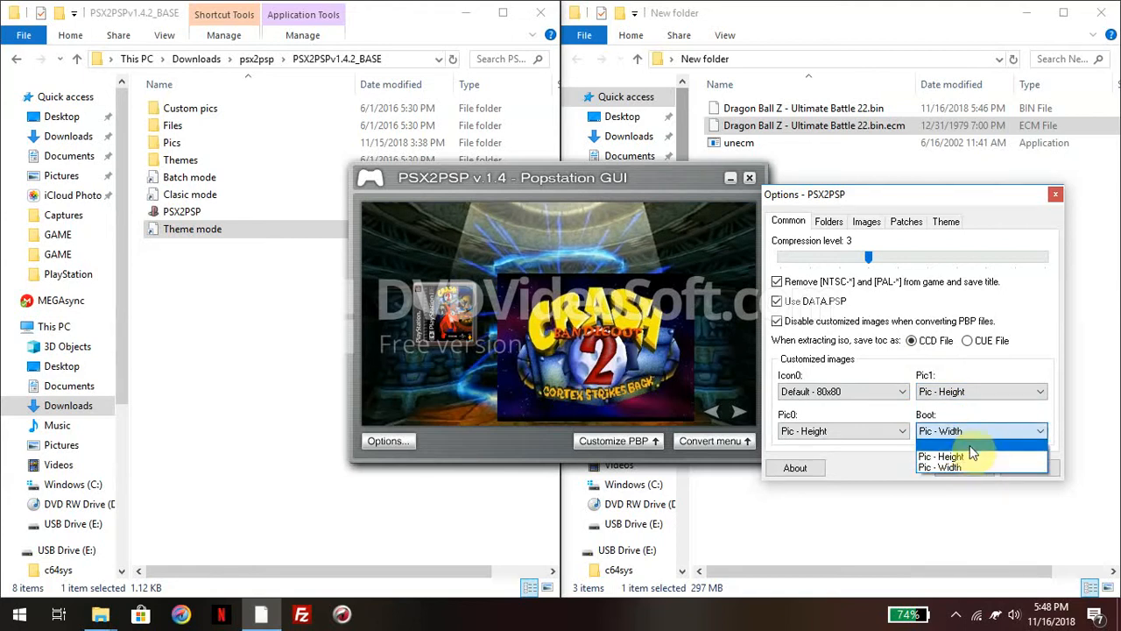
pyautogui.click(968, 445)
# - Try the Pic - Width fit for the Pic0 image and set it back to Pic - Height
pyautogui.click(853, 431)
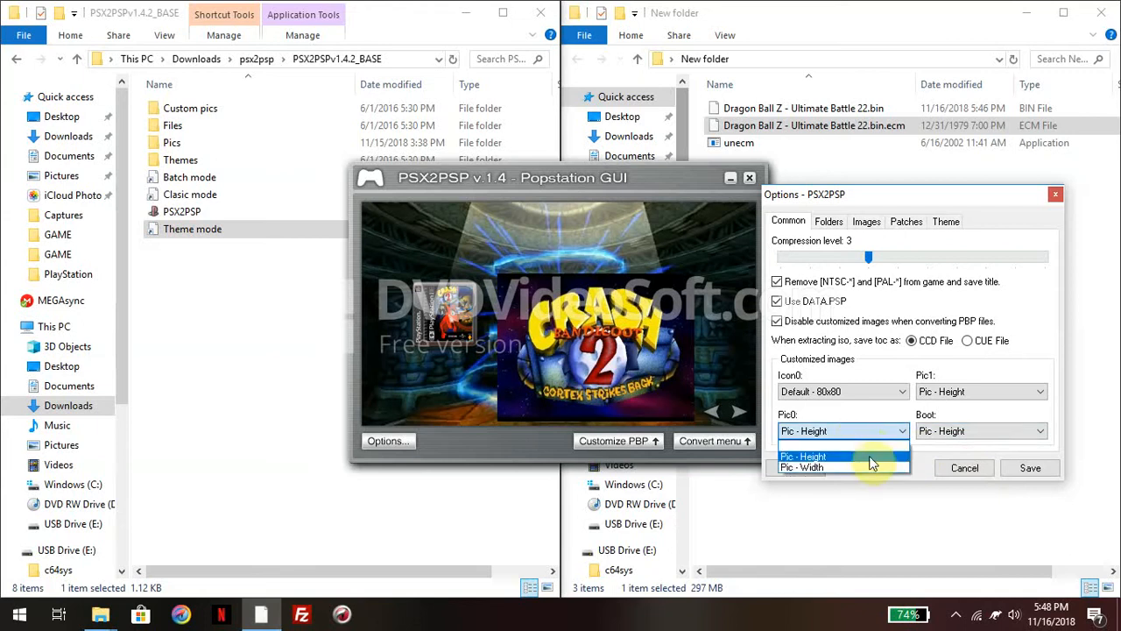
pyautogui.click(866, 456)
pyautogui.click(870, 437)
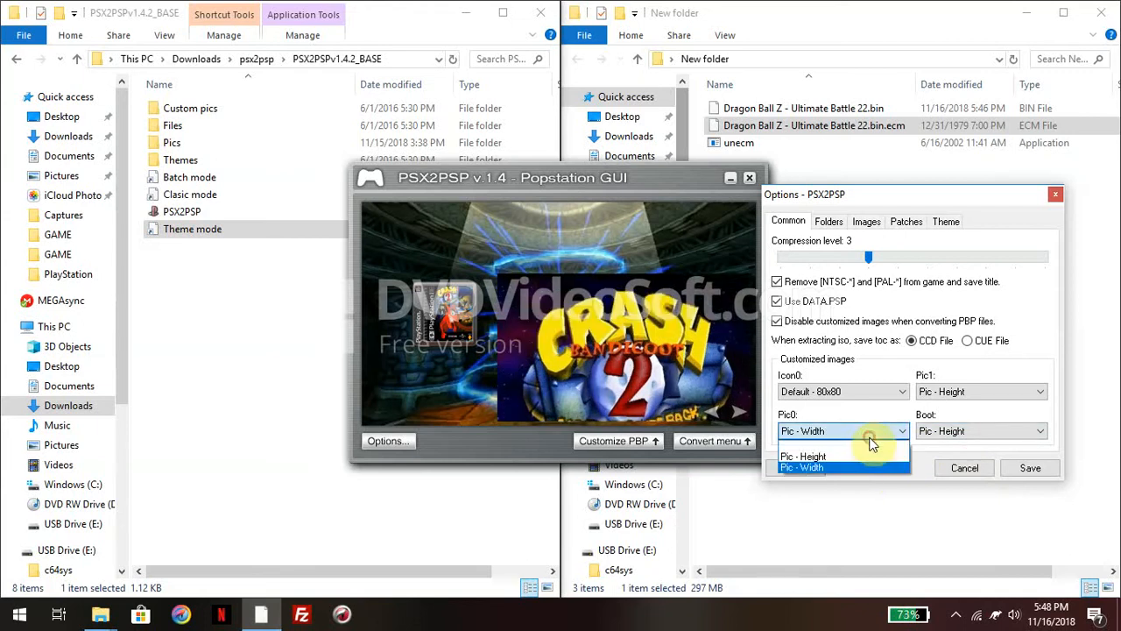
pyautogui.click(869, 455)
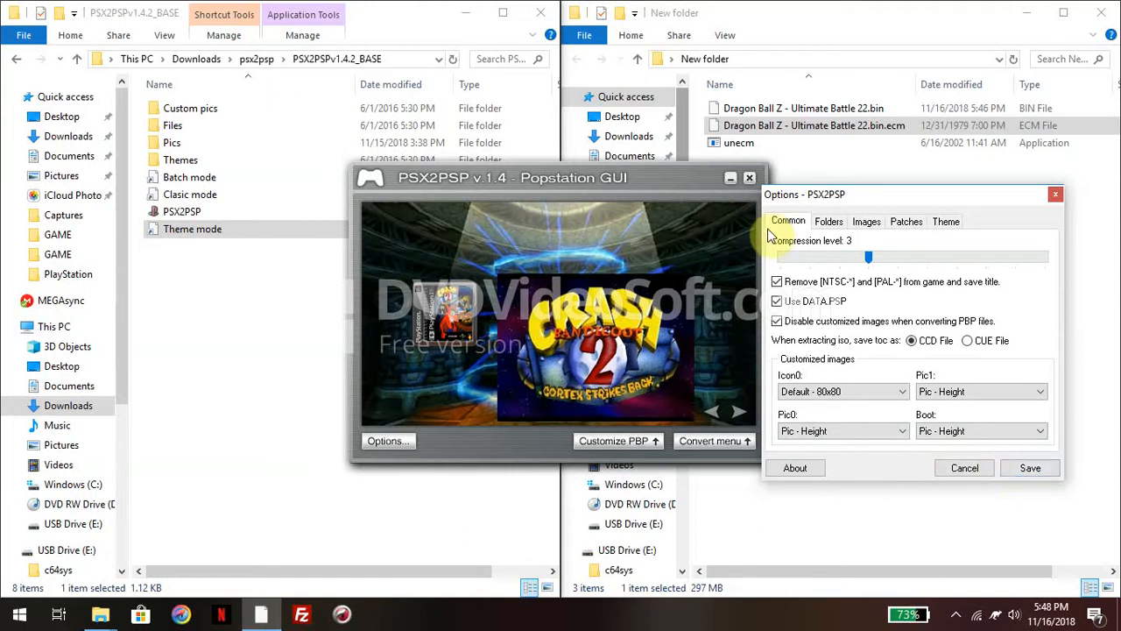
# - Set the folder options to create a game title folder on convert, and save the options
pyautogui.click(828, 221)
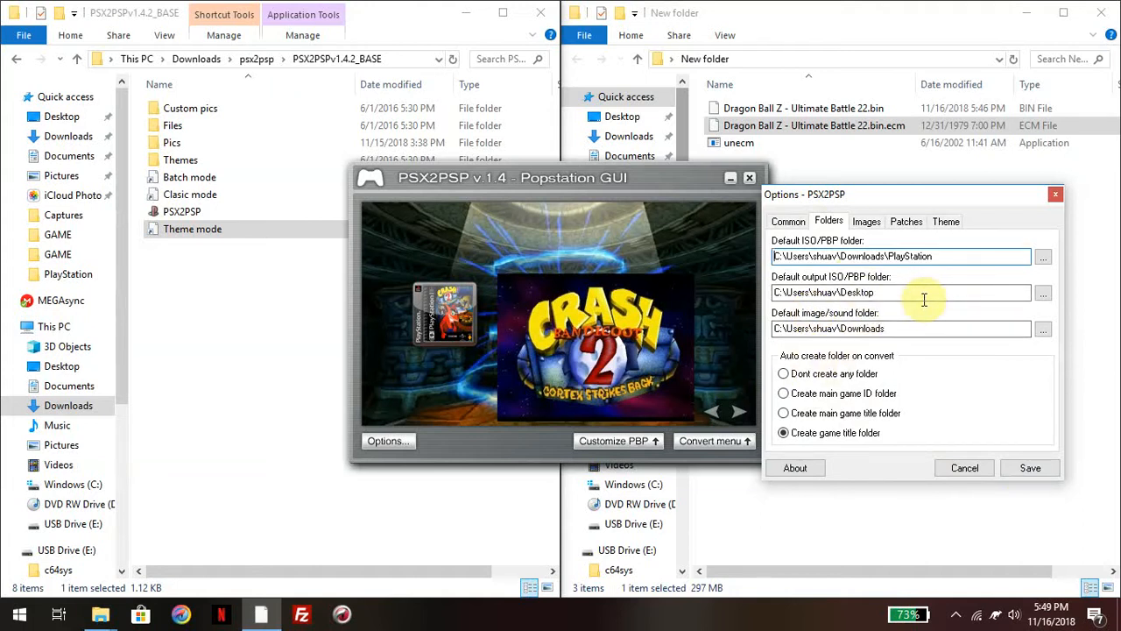
pyautogui.click(783, 433)
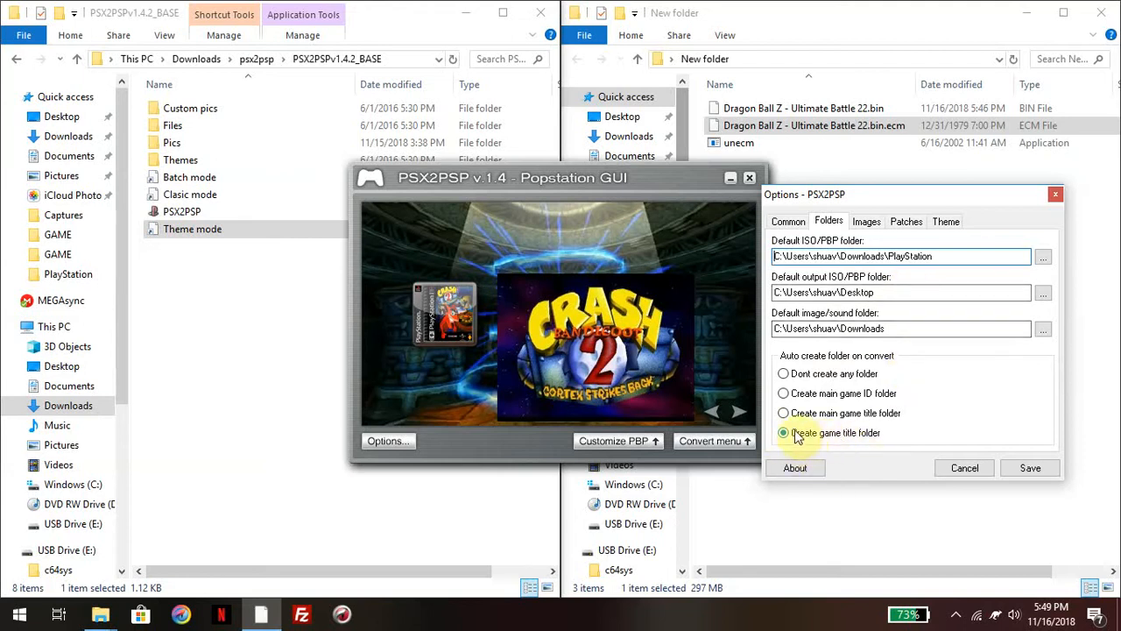
pyautogui.click(783, 434)
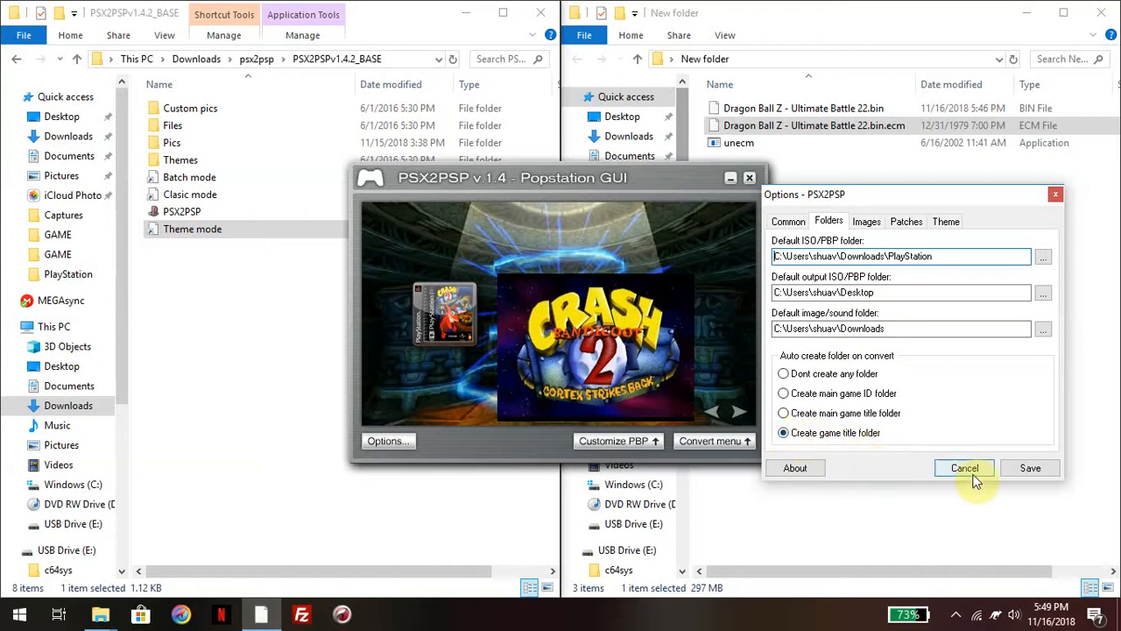
pyautogui.click(1030, 469)
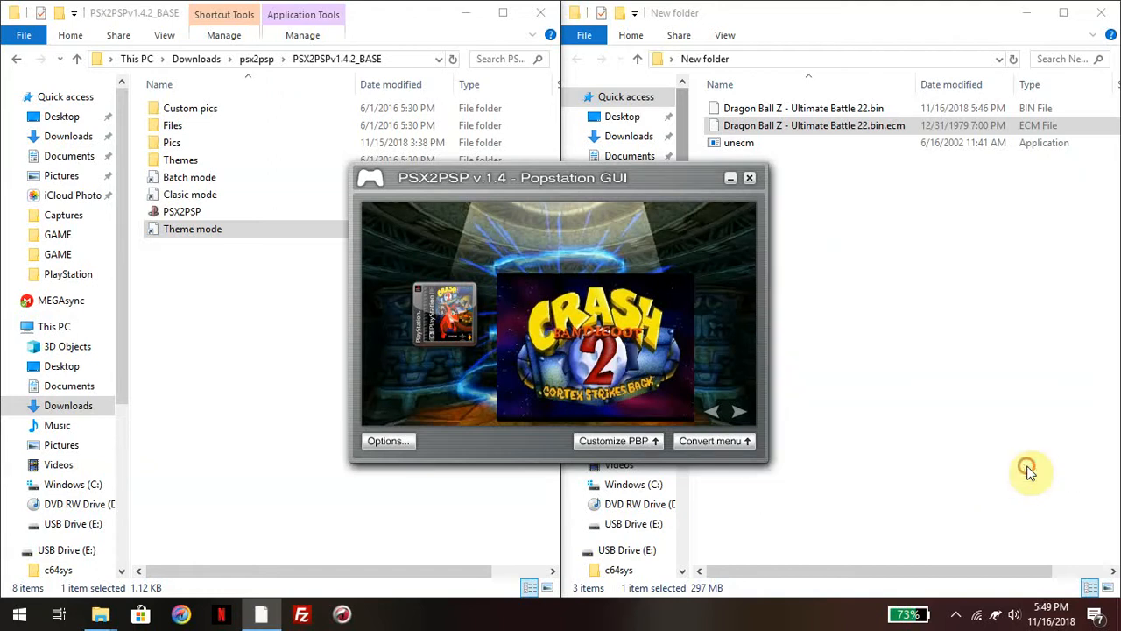
# - Convert the Dragon Ball Z - Ultimate Battle 22 image to a PBP in the chosen output folder and dismiss the completion dialog
pyautogui.click(719, 440)
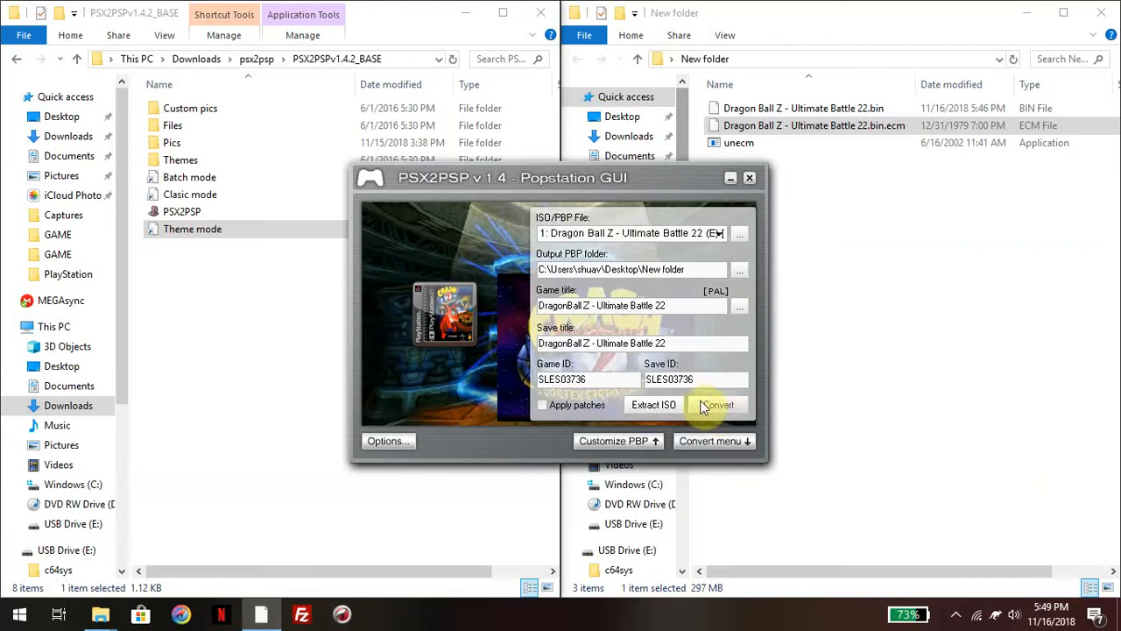
pyautogui.click(739, 442)
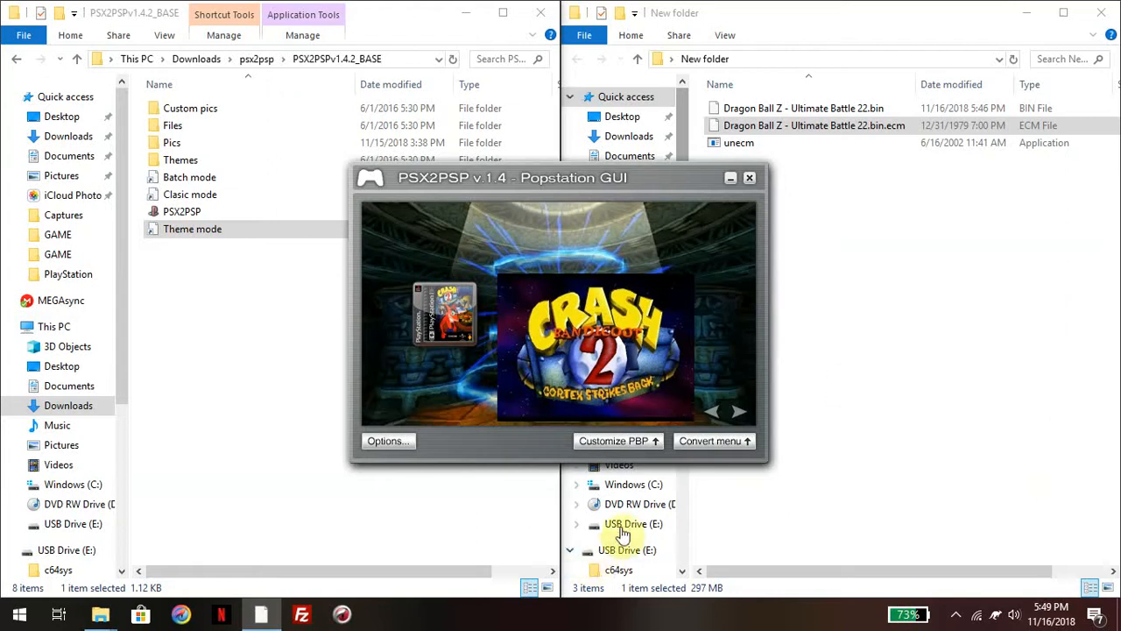
pyautogui.click(705, 440)
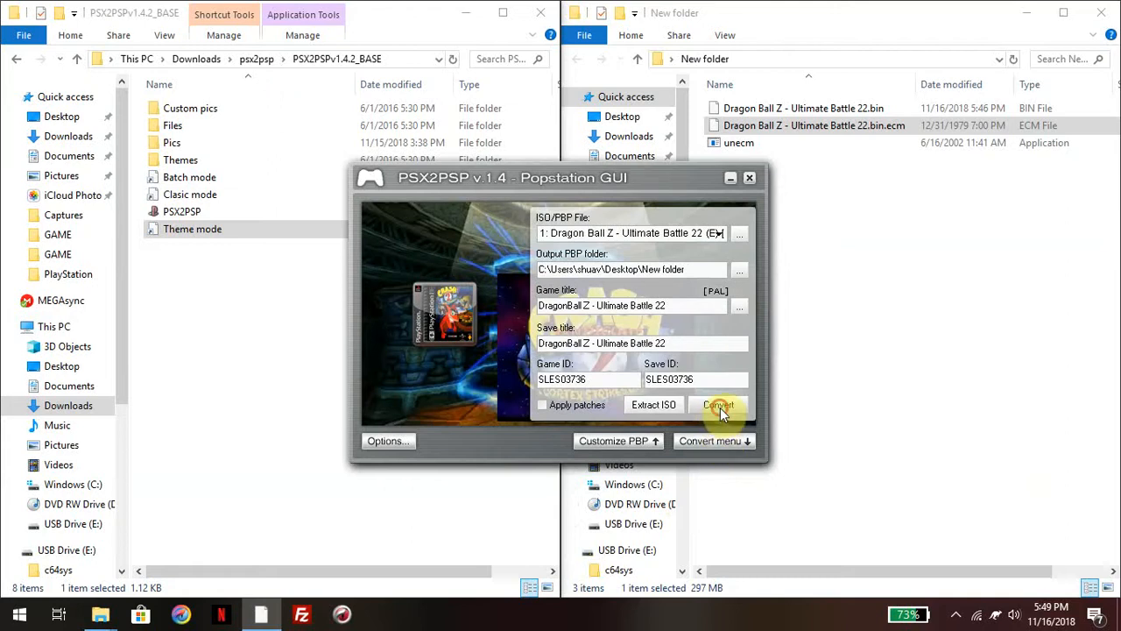
pyautogui.click(718, 405)
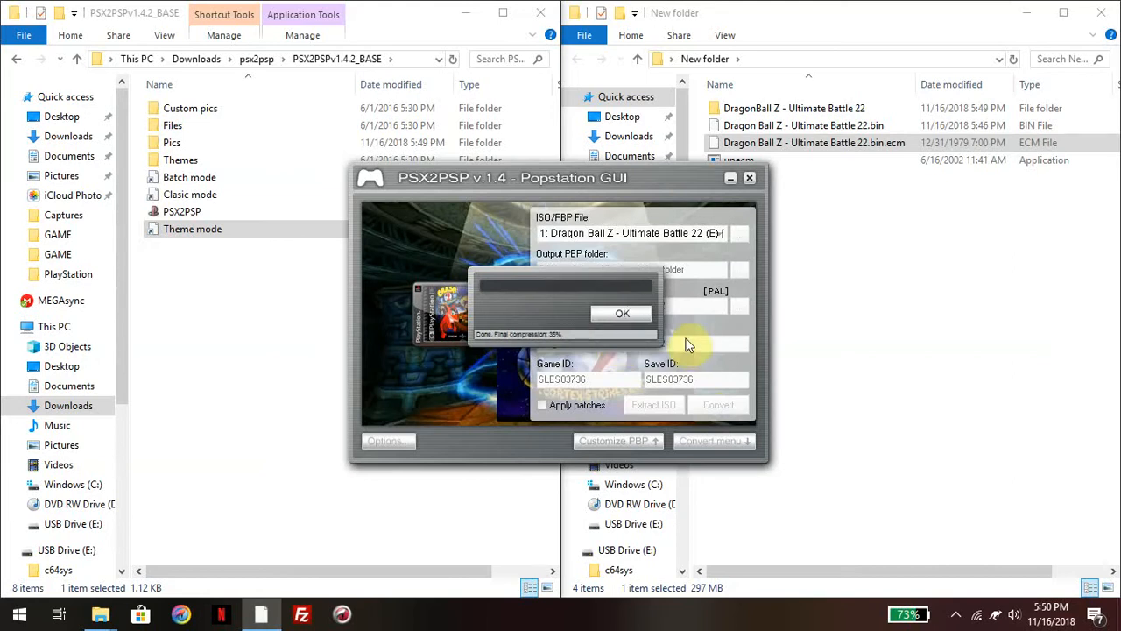
pyautogui.click(639, 312)
# - Minimize the converter, check the contents of the generated DragonBall Z - Ultimate Battle 22 folder, and return to New folder
pyautogui.click(732, 178)
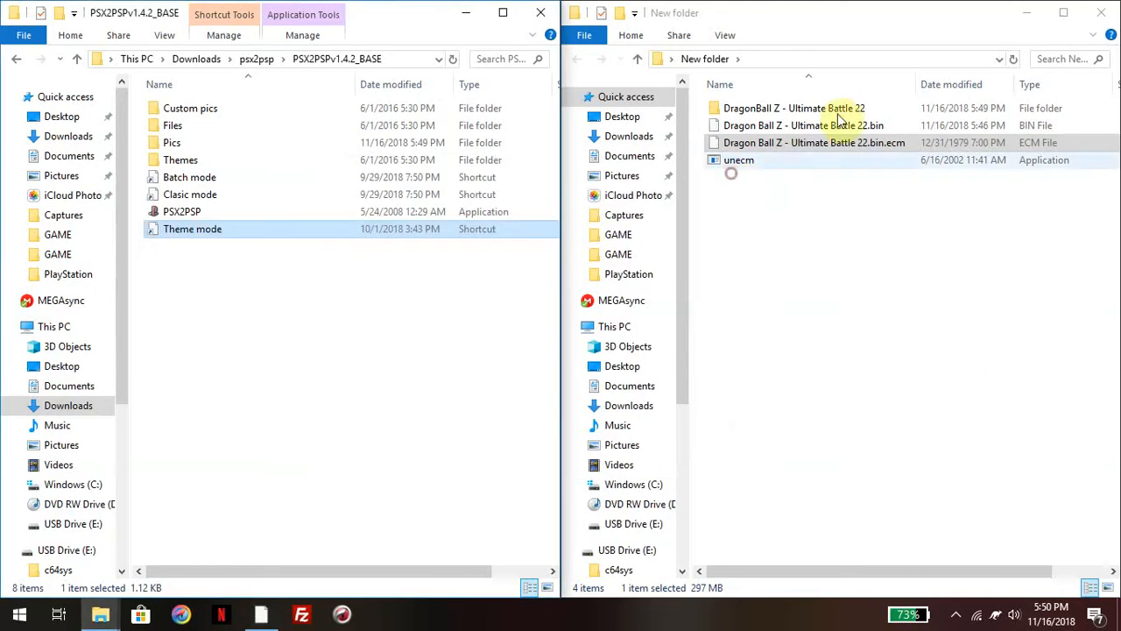
pyautogui.doubleClick(863, 108)
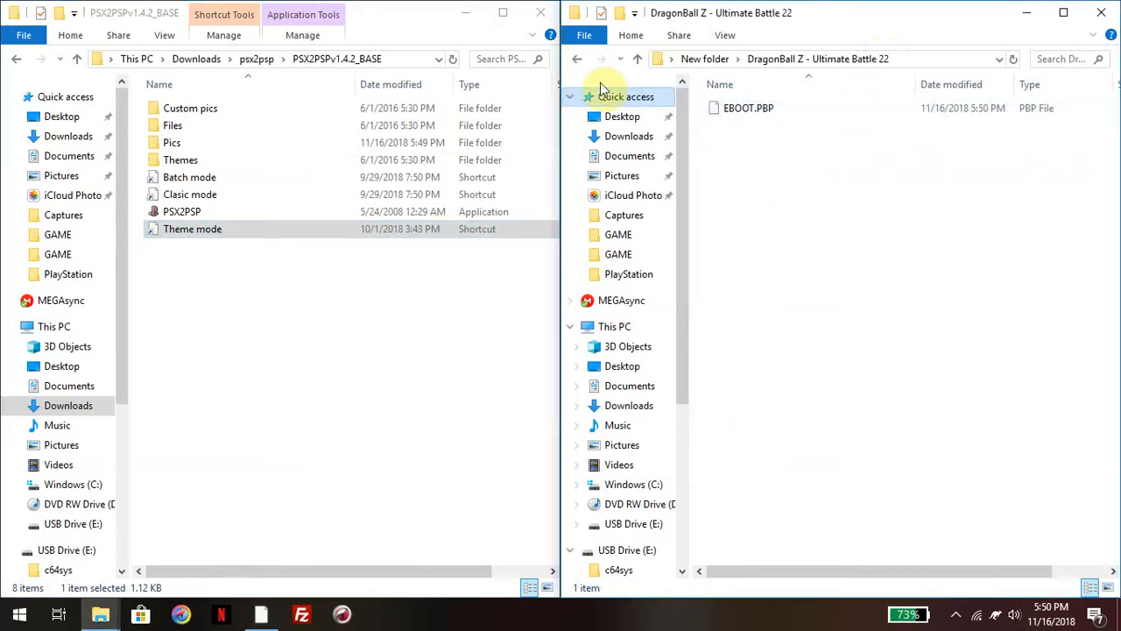
pyautogui.click(580, 63)
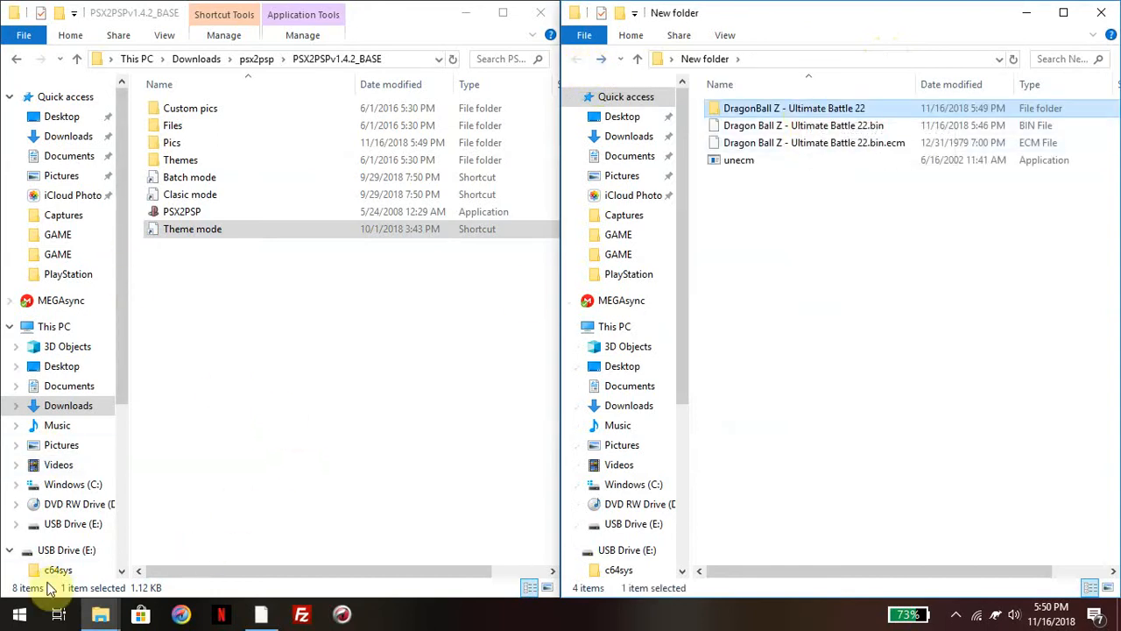
# - In the other File Explorer window, open the GAME folder inside PSP on USB Drive (E:)
pyautogui.click(12, 549)
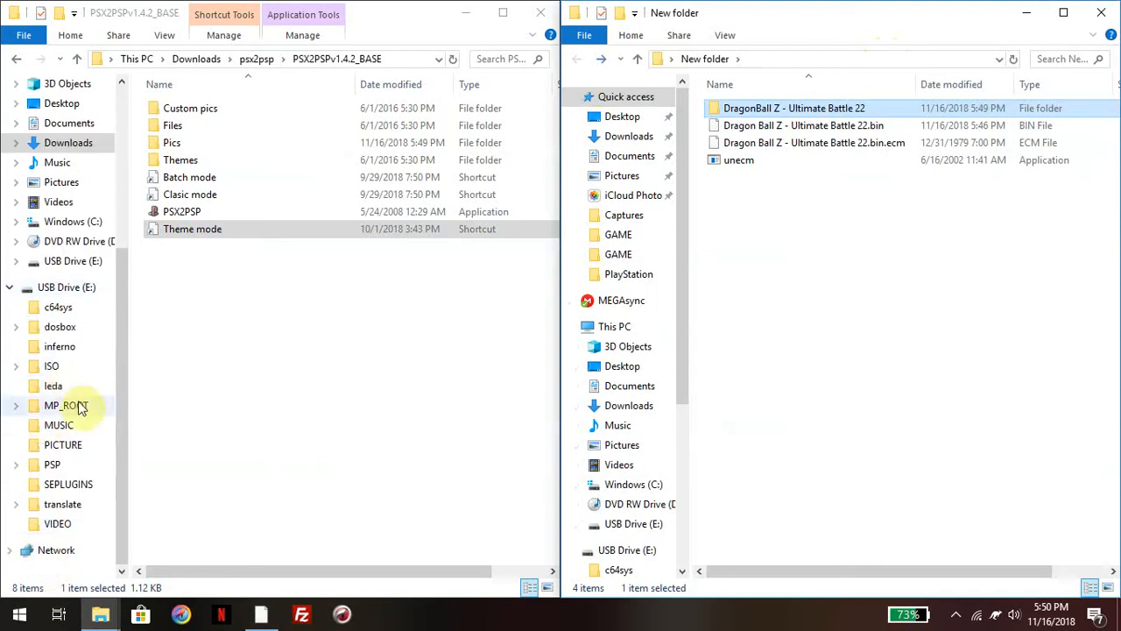
pyautogui.click(61, 468)
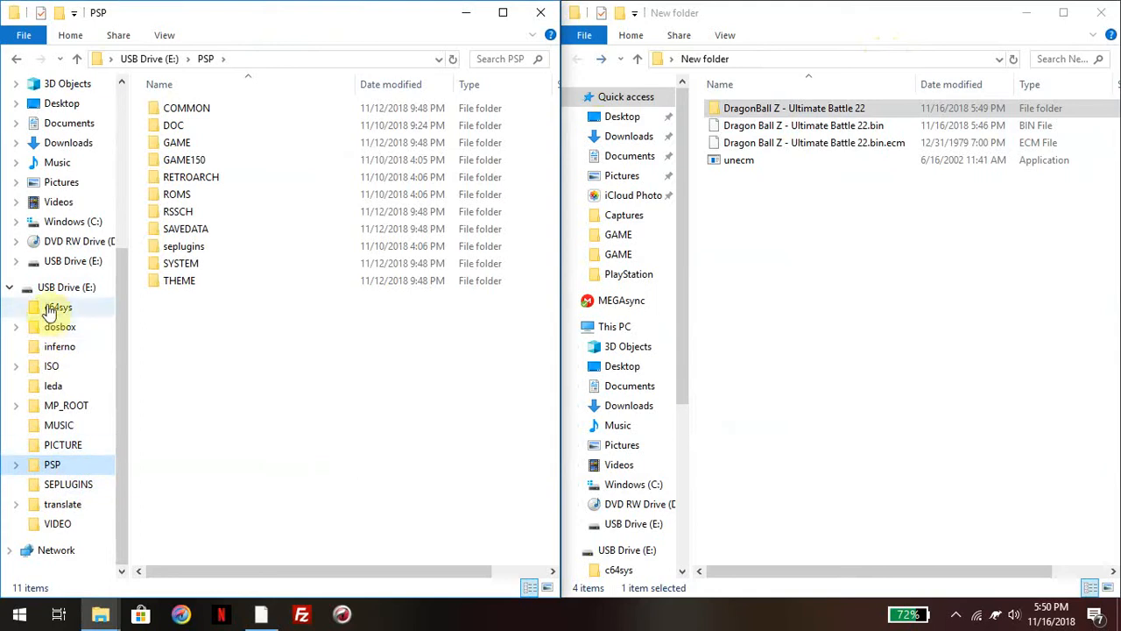
pyautogui.doubleClick(219, 141)
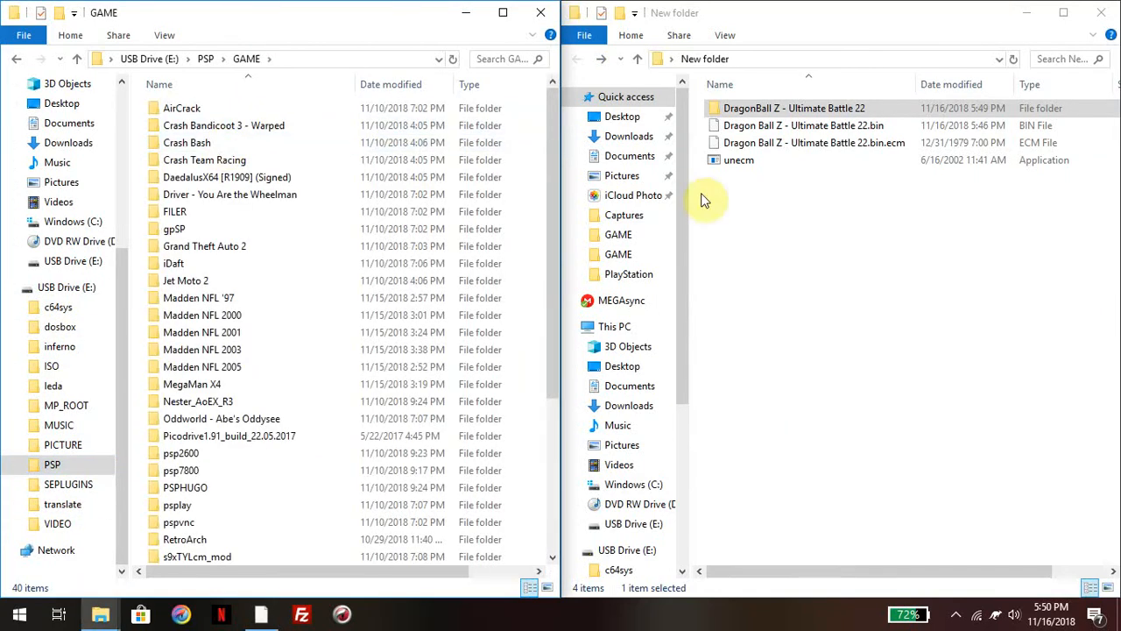
# - Delete the generated DragonBall Z - Ultimate Battle 22 folder from New folder
pyautogui.moveTo(791, 112)
pyautogui.mouseDown()
pyautogui.moveTo(328, 341)
pyautogui.moveTo(302, 318)
pyautogui.moveTo(938, 220)
pyautogui.moveTo(829, 300)
pyautogui.moveTo(232, 306)
pyautogui.moveTo(539, 120)
pyautogui.moveTo(534, 128)
pyautogui.moveTo(840, 203)
pyautogui.moveTo(796, 236)
pyautogui.moveTo(784, 111)
pyautogui.mouseUp()
pyautogui.click(782, 111)
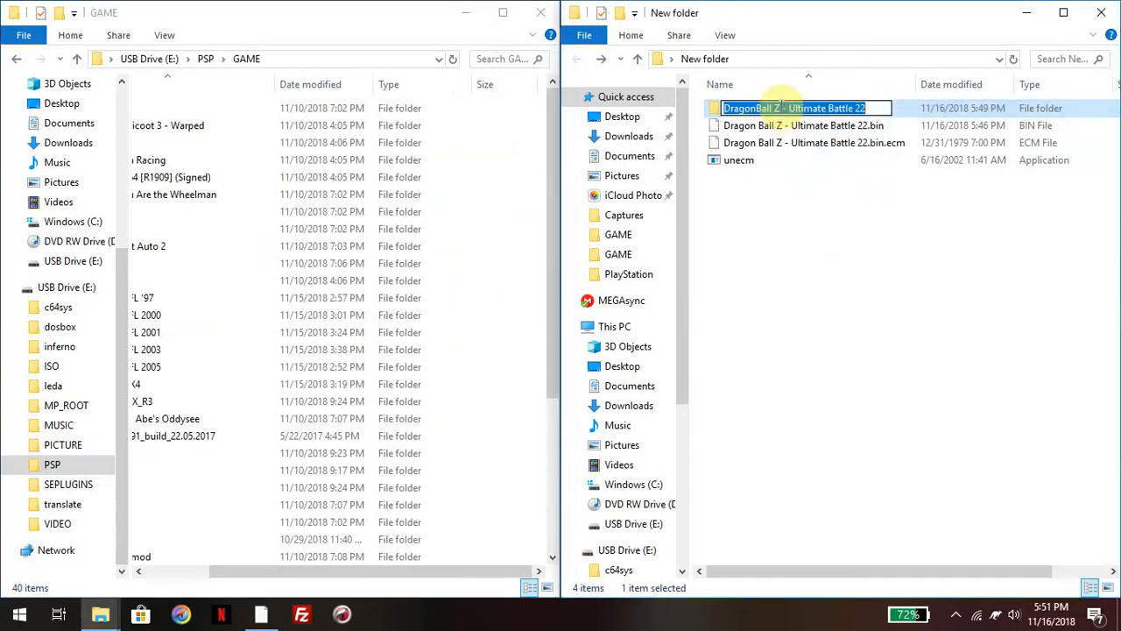
pyautogui.click(716, 112)
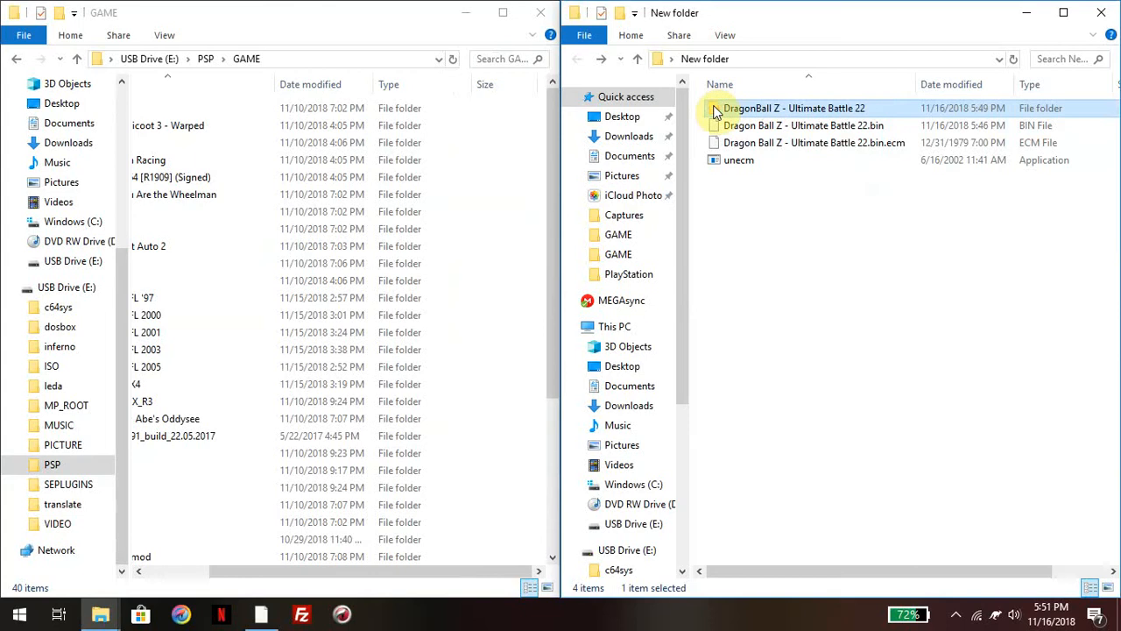
pyautogui.press('Delete')
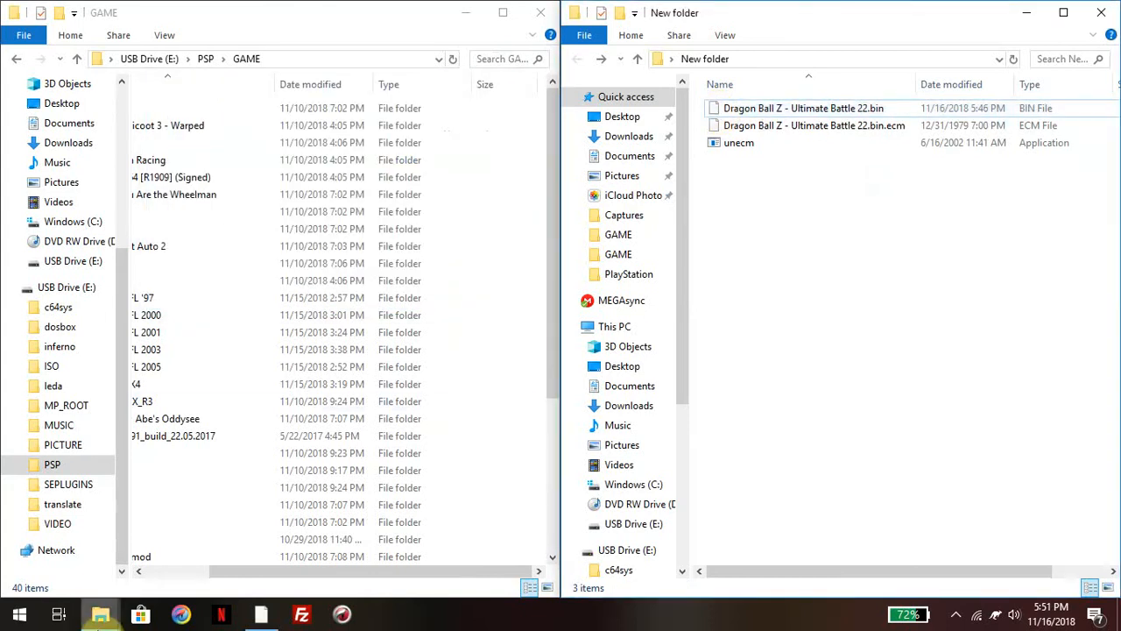
pyautogui.moveTo(105, 618)
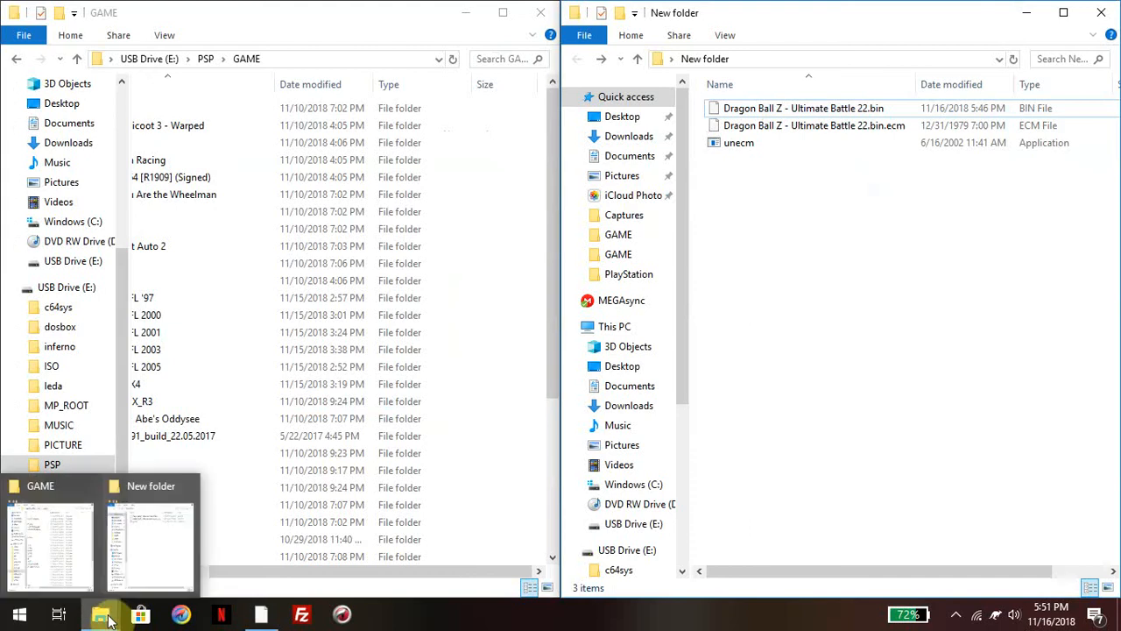
pyautogui.moveTo(130, 581)
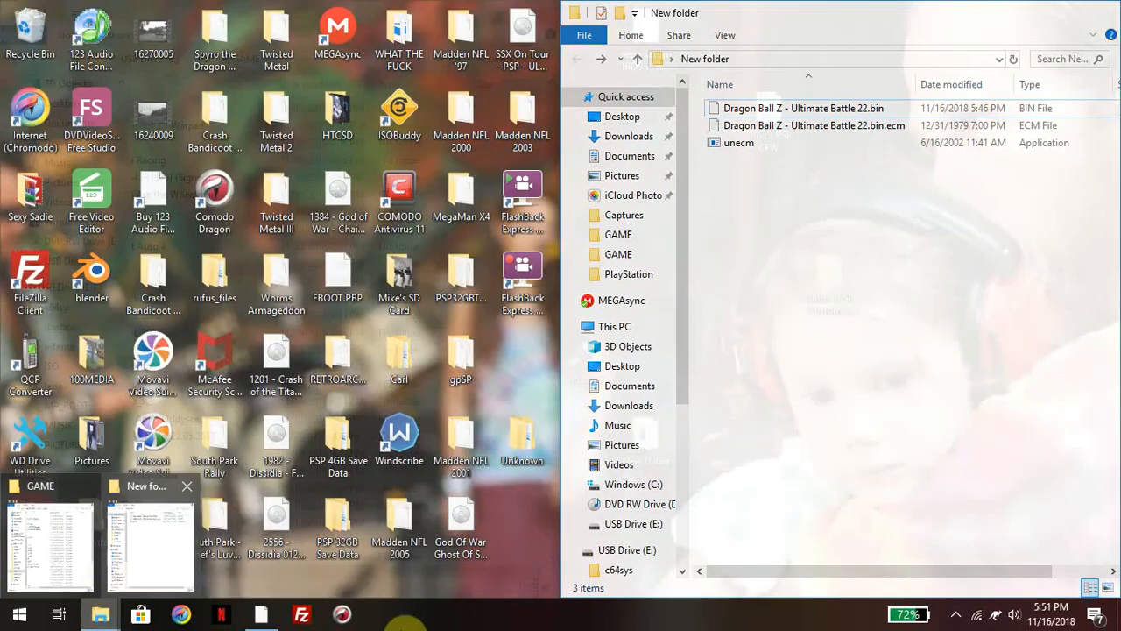